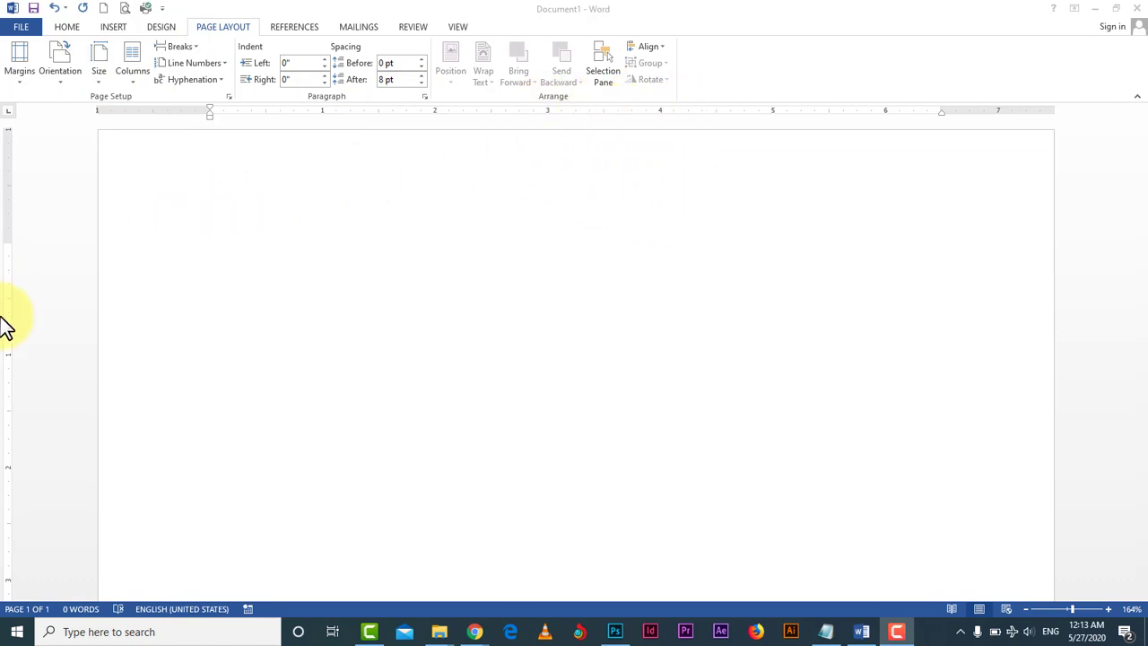
Fill the blank document with sample paragraphs generated by the =rand() function
{"action": "left_click", "coordinate": [238, 215]}
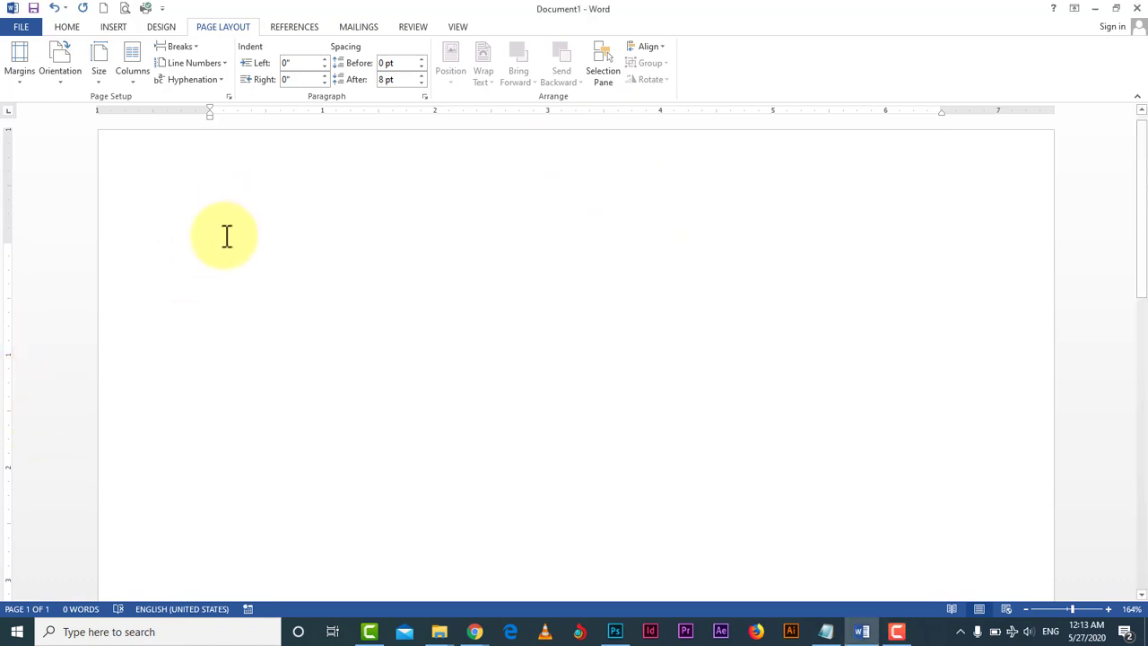
{"action": "type", "text": "=rand("}
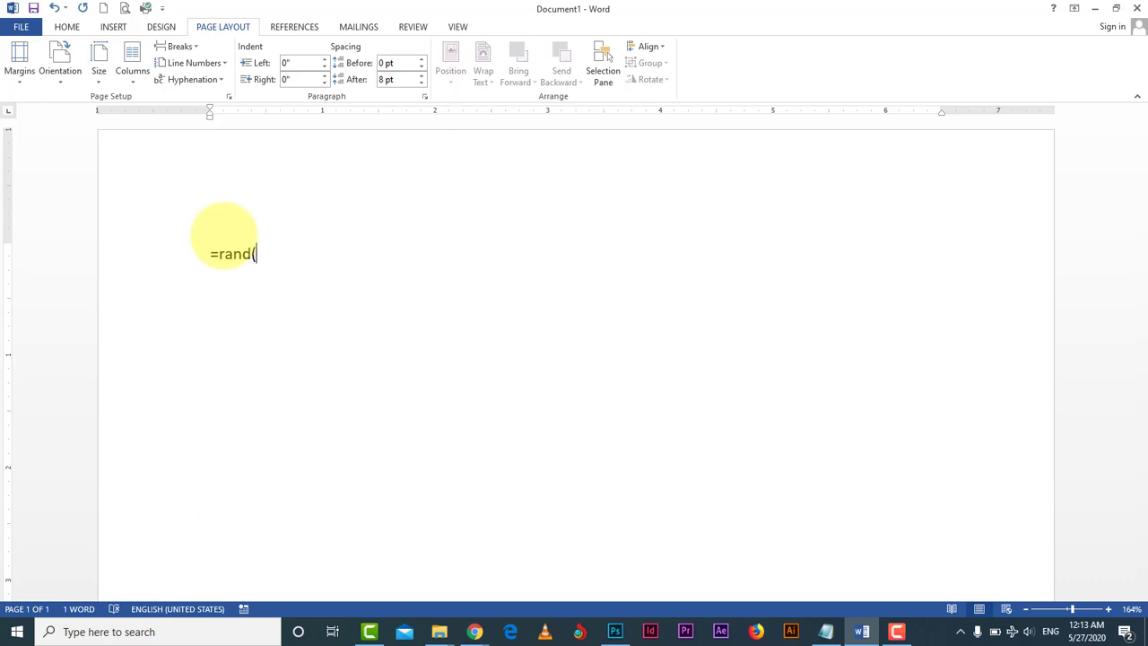
{"action": "key", "text": "Return"}
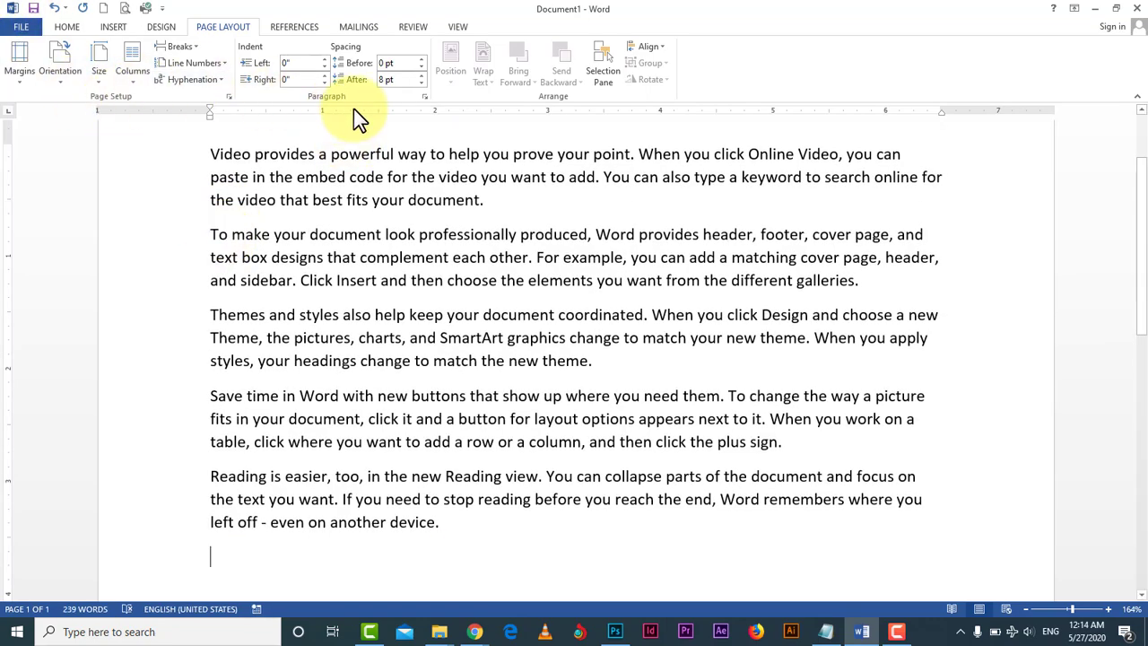
{"action": "scroll", "coordinate": [1138, 167], "scroll_direction": "up", "scroll_amount": 3}
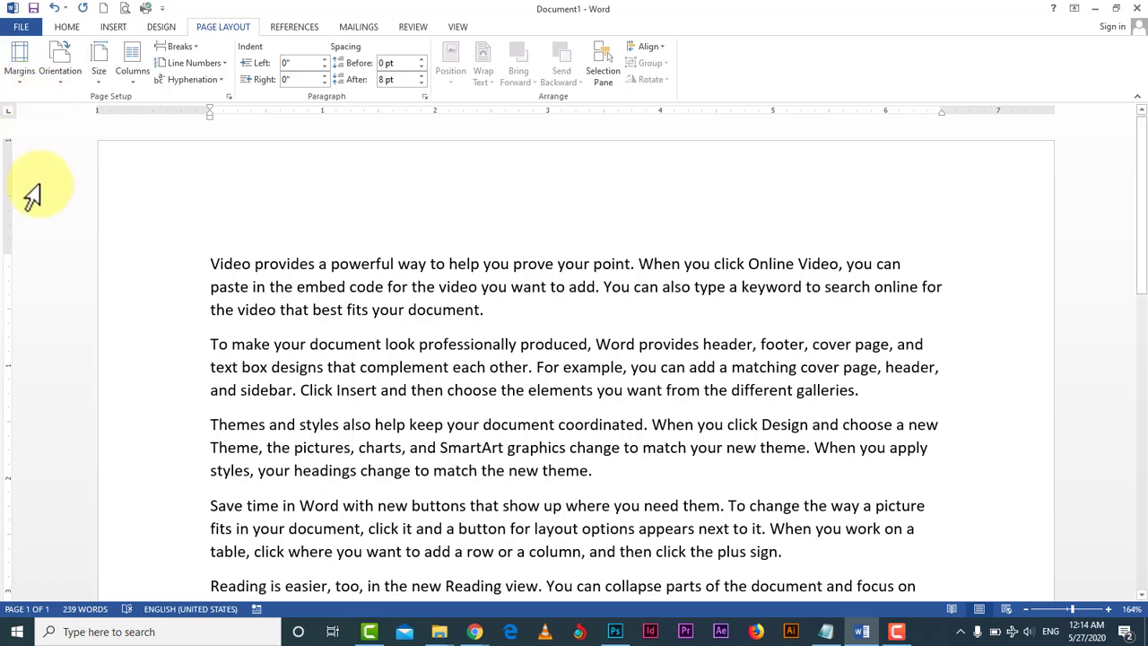
Try the Narrow margin preset on the document, followed by the Moderate preset
{"action": "left_click", "coordinate": [24, 81]}
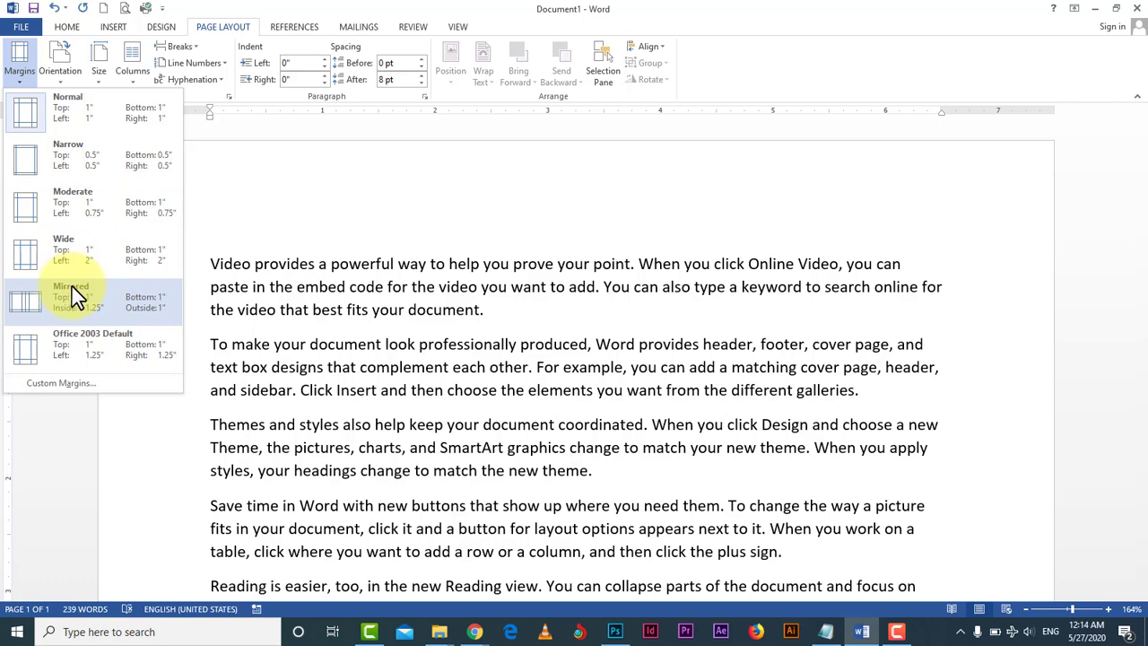
{"action": "left_click", "coordinate": [34, 166]}
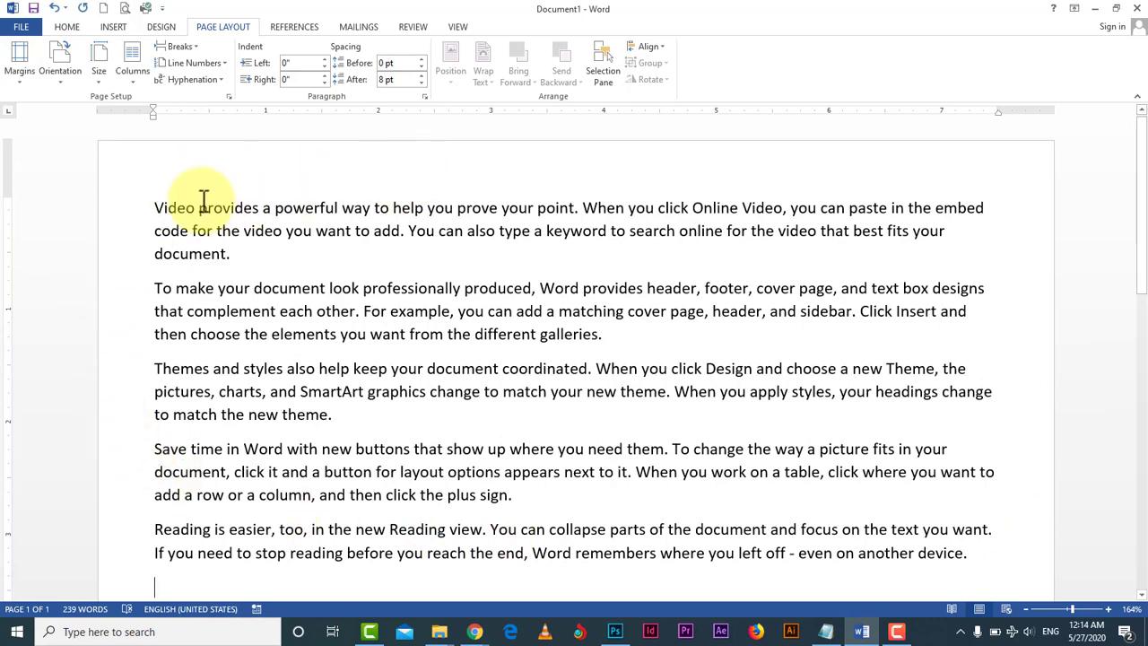
{"action": "left_click", "coordinate": [18, 84]}
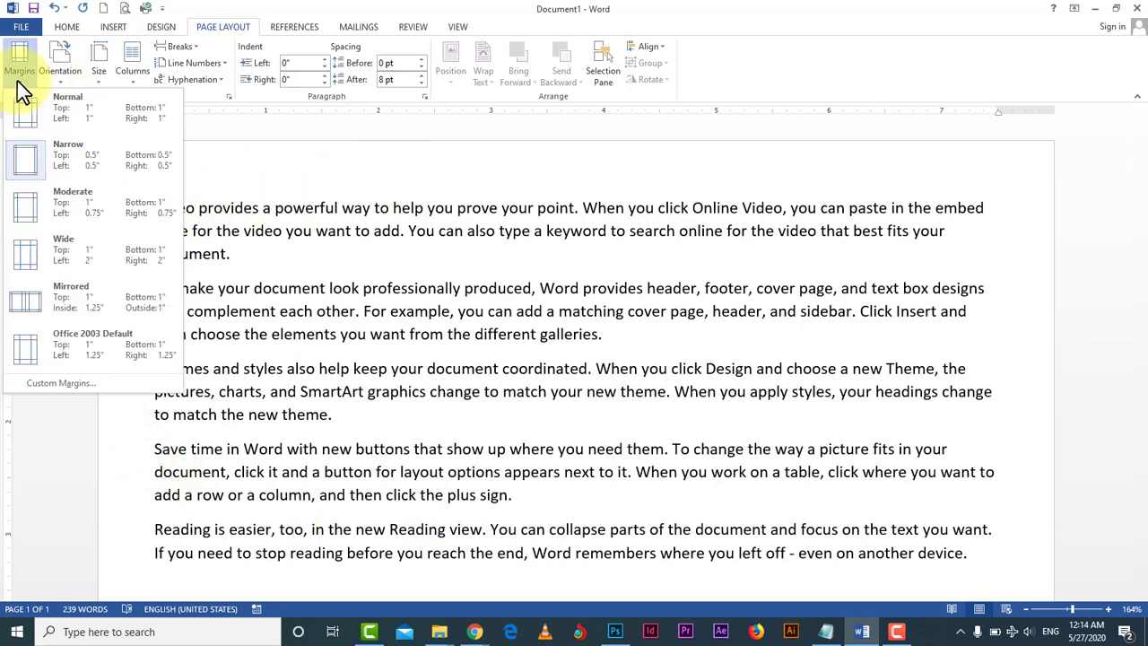
{"action": "left_click", "coordinate": [38, 208]}
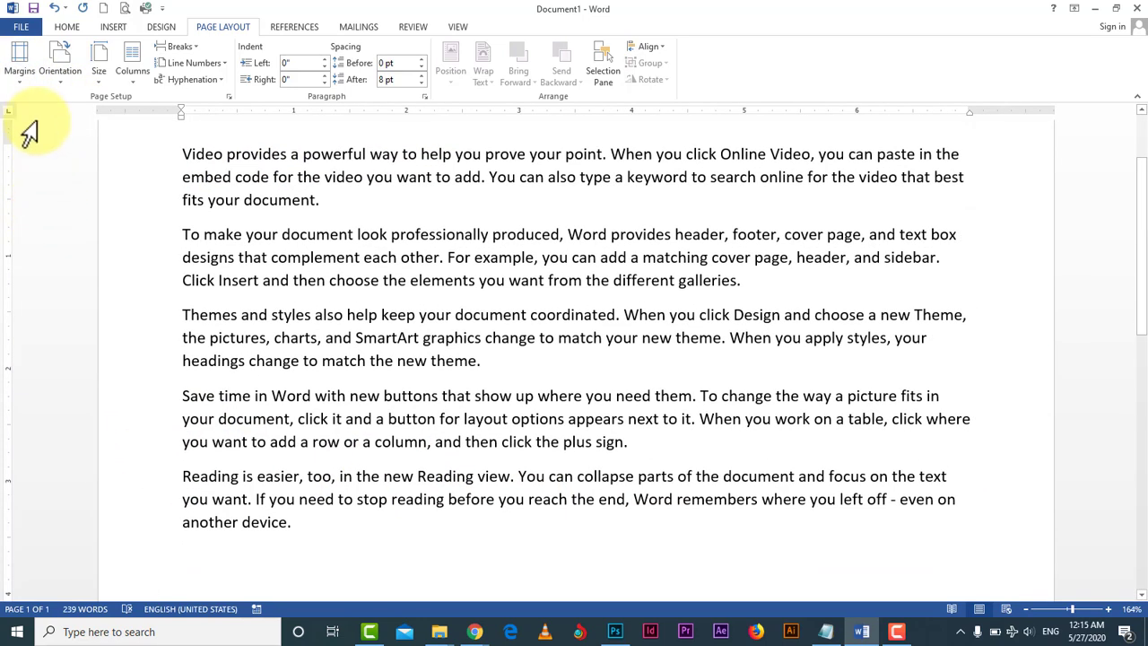
Try the Wide margin preset on the document, followed by the Office 2003 Default preset
{"action": "left_click", "coordinate": [19, 81]}
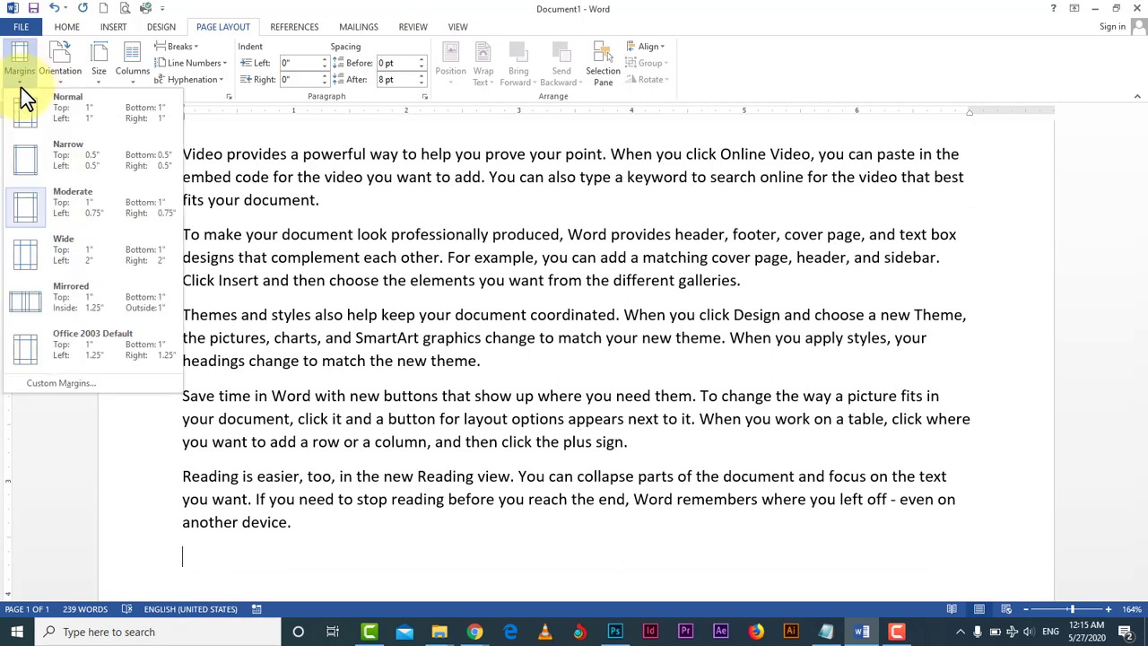
{"action": "left_click", "coordinate": [31, 260]}
{"action": "scroll", "coordinate": [395, 269], "scroll_direction": "up", "scroll_amount": 4}
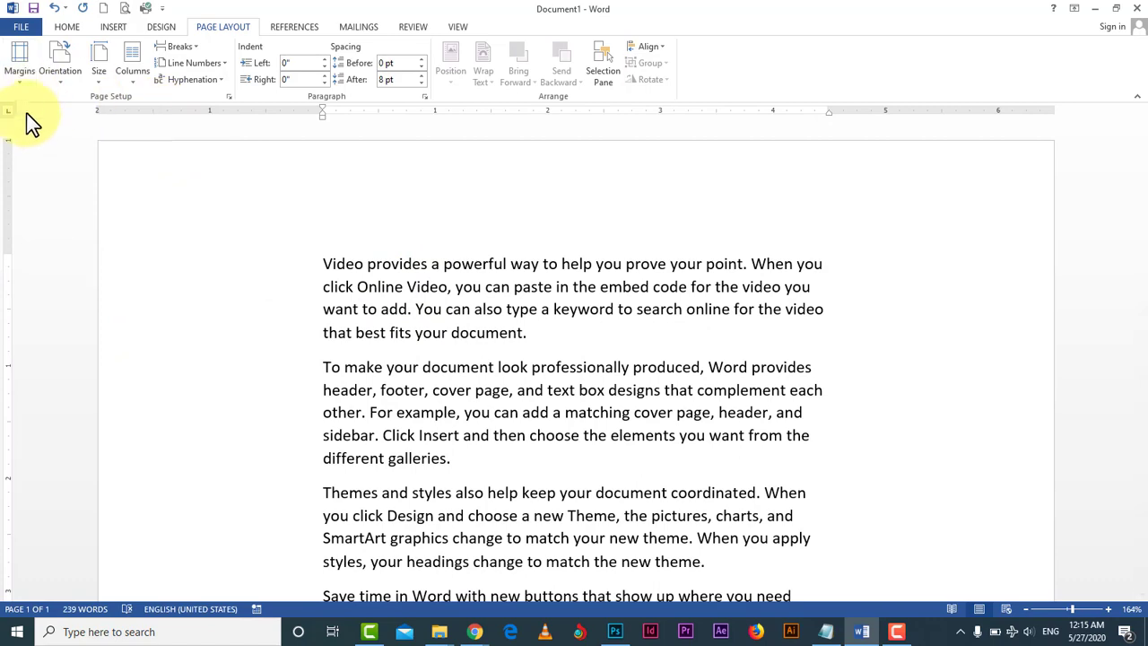
{"action": "left_click", "coordinate": [12, 84]}
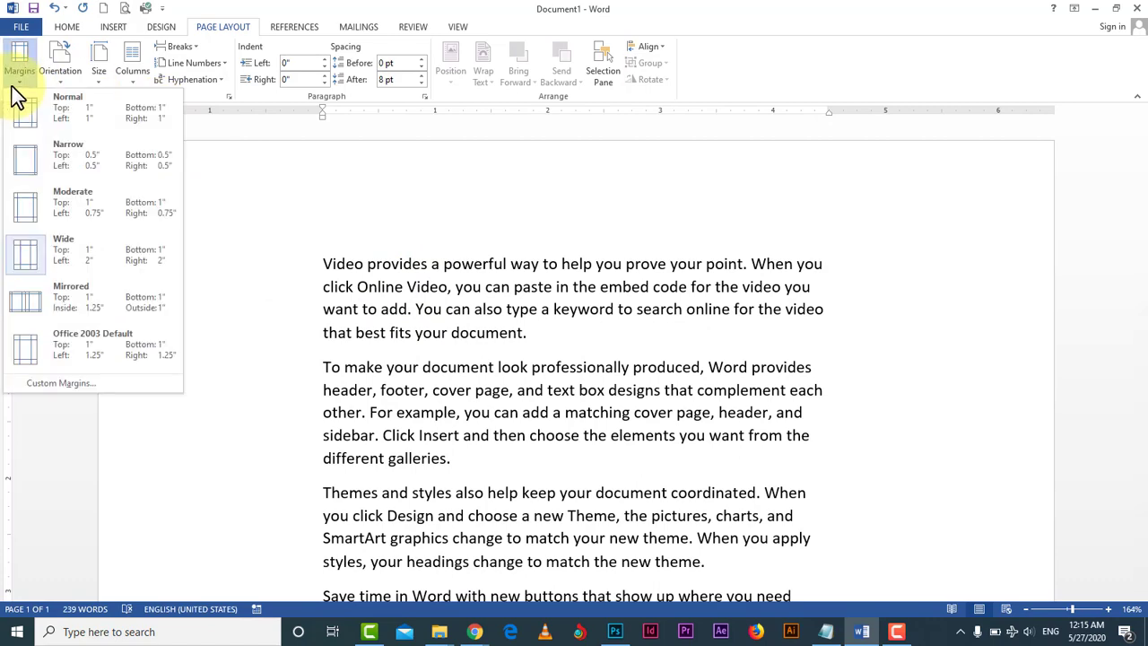
{"action": "left_click", "coordinate": [41, 351]}
{"action": "scroll", "coordinate": [971, 401], "scroll_direction": "down", "scroll_amount": 2}
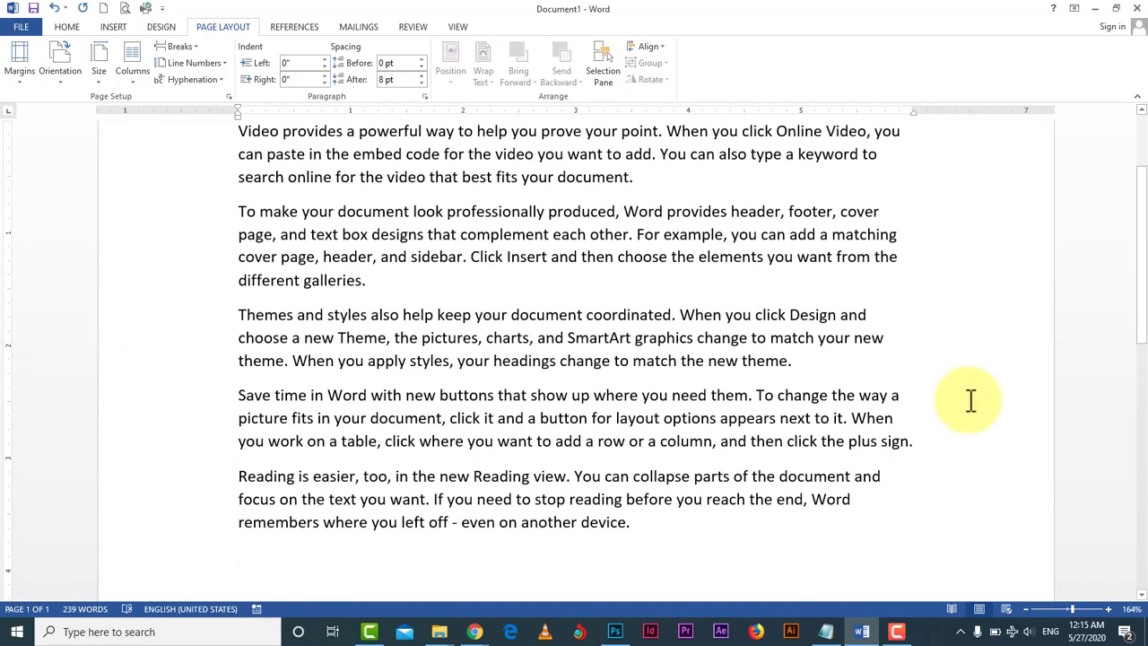
{"action": "scroll", "coordinate": [971, 401], "scroll_direction": "up", "scroll_amount": 2}
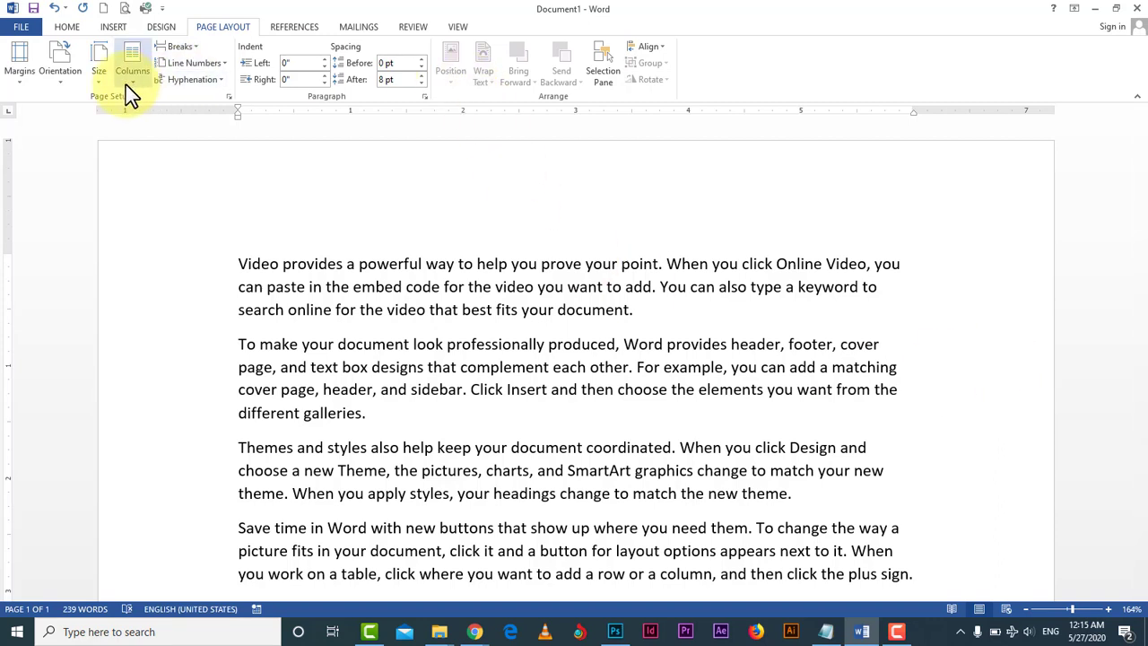
Set the page margins back to the Normal preset and review the custom margin settings without changing them
{"action": "left_click", "coordinate": [31, 87]}
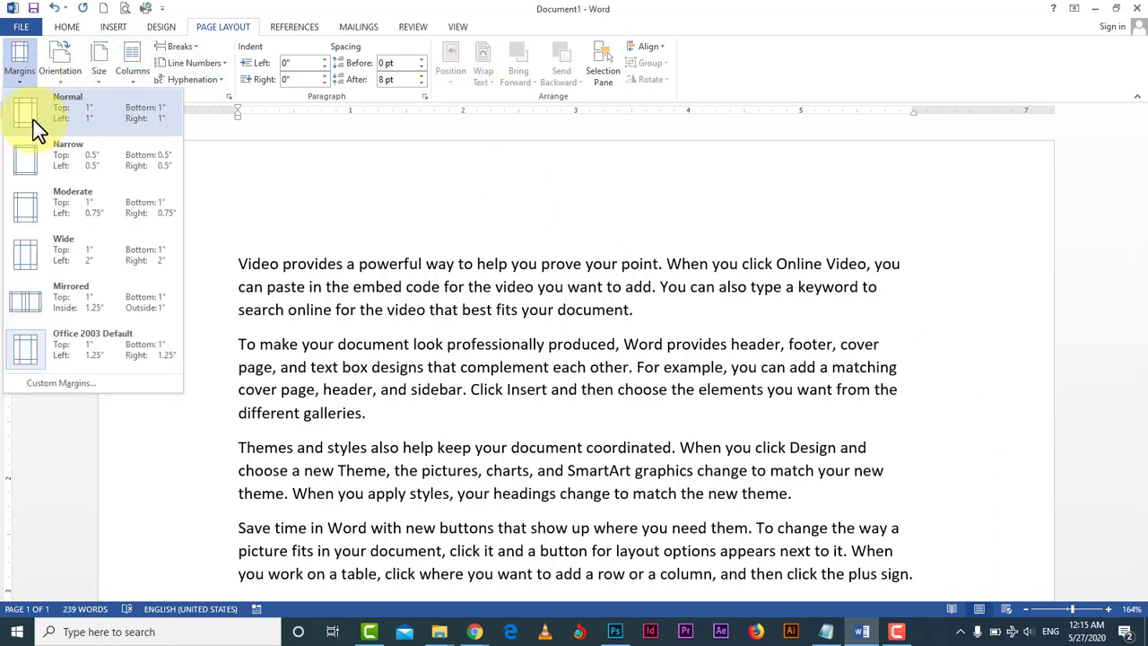
{"action": "left_click", "coordinate": [36, 128]}
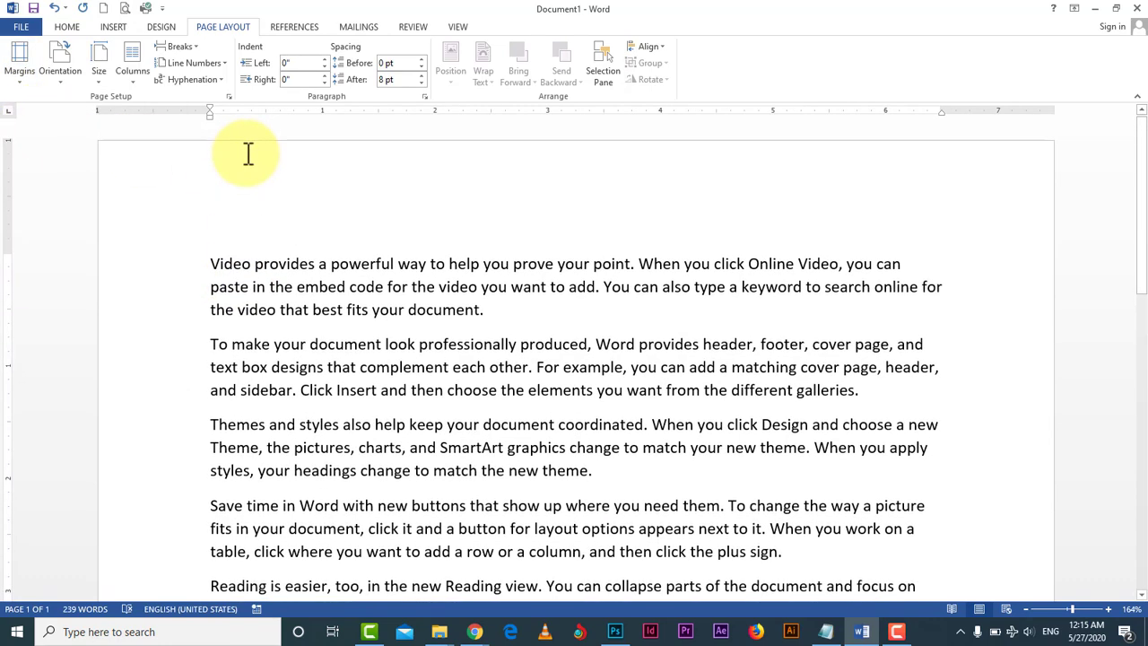
{"action": "left_click", "coordinate": [23, 87]}
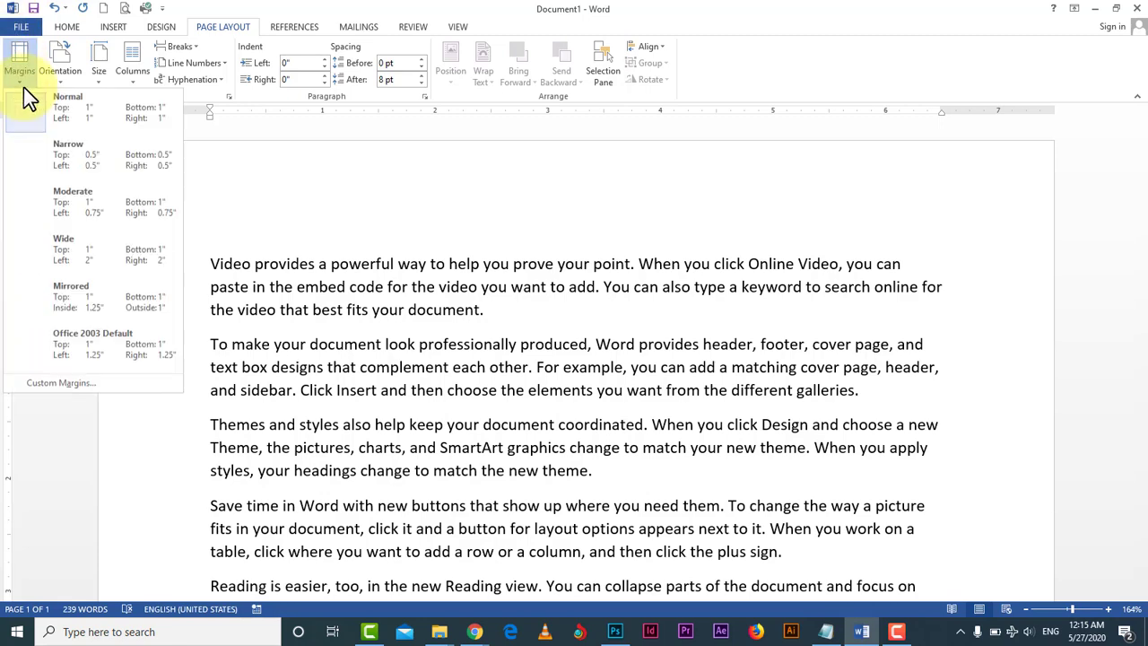
{"action": "left_click", "coordinate": [120, 382]}
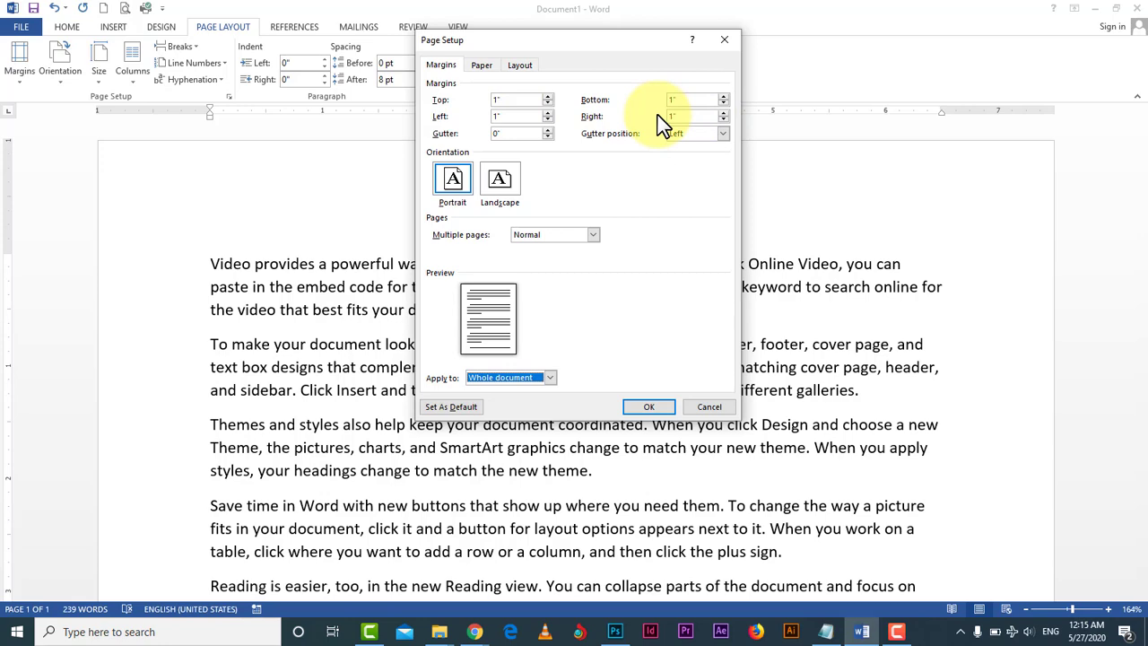
{"action": "left_click", "coordinate": [708, 407]}
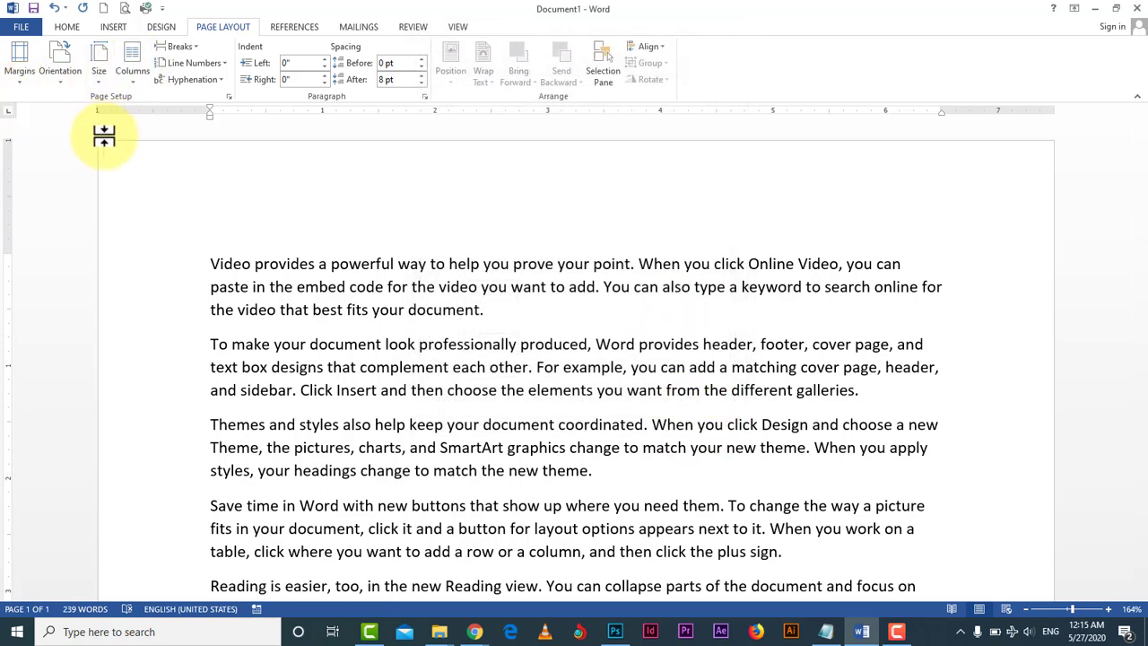
Change the page orientation to Landscape and check the full width of the page
{"action": "left_click", "coordinate": [63, 79]}
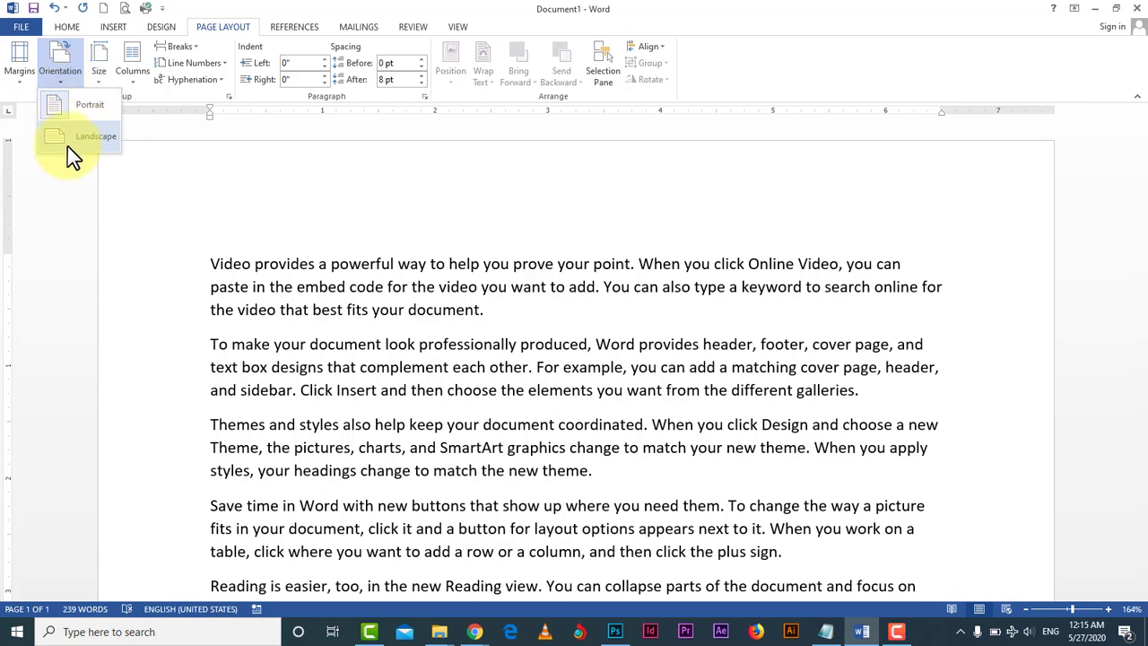
{"action": "left_click", "coordinate": [64, 106]}
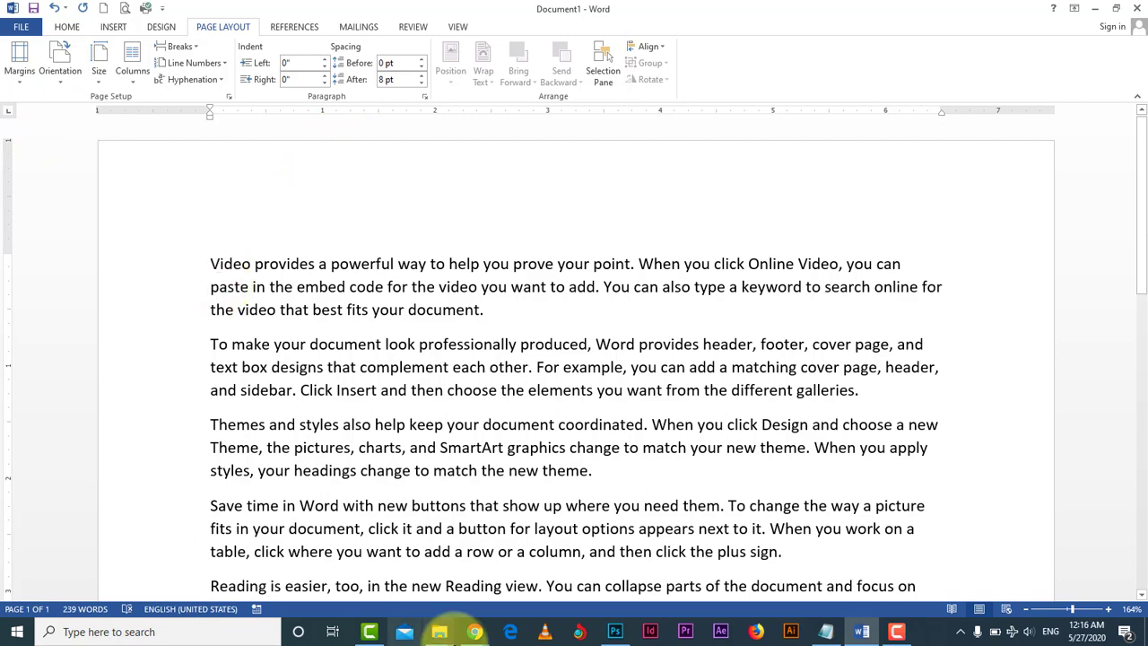
{"action": "left_click", "coordinate": [61, 80]}
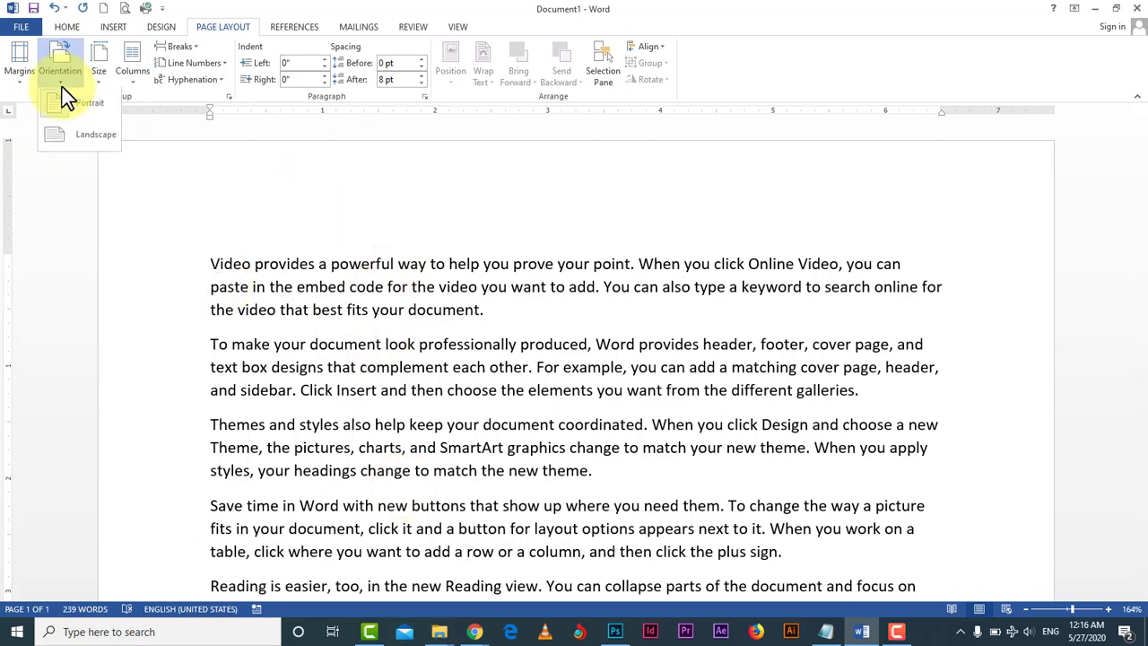
{"action": "left_click", "coordinate": [66, 129]}
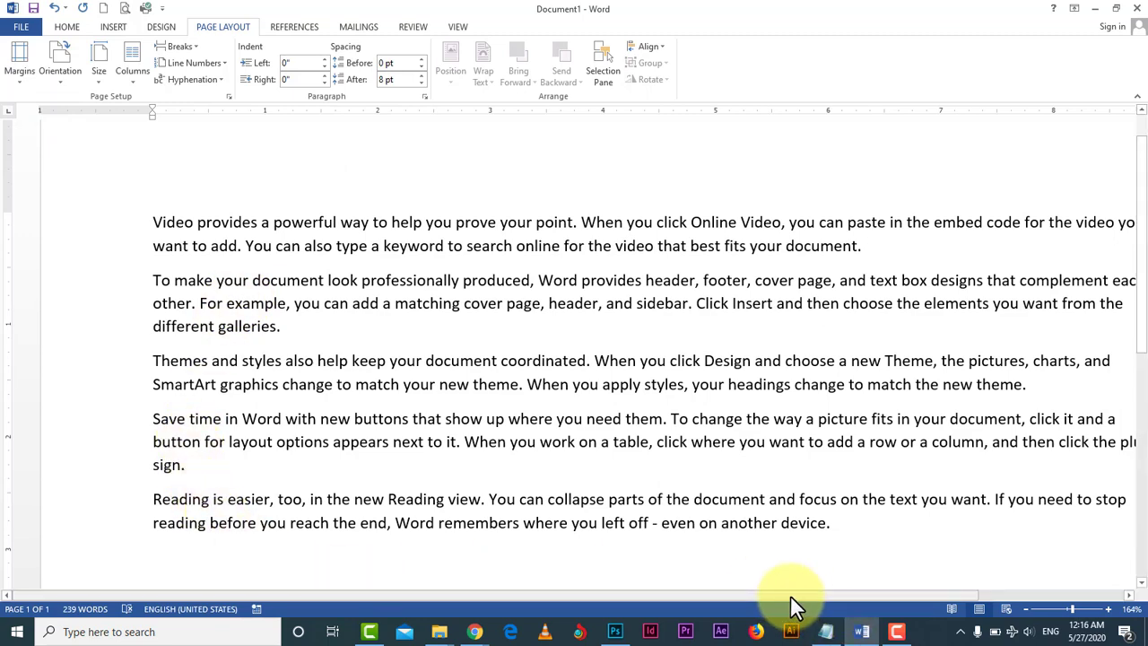
{"action": "left_click_drag", "start_coordinate": [789, 595], "coordinate": [884, 623]}
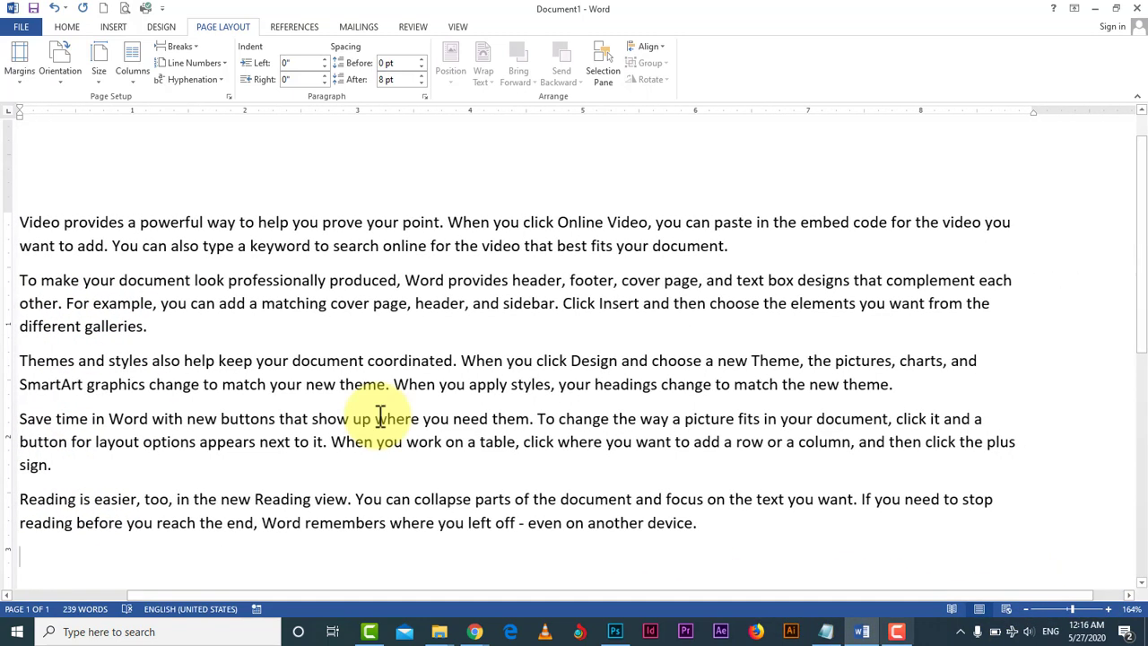
Set the page orientation back to Portrait
{"action": "left_click", "coordinate": [59, 79]}
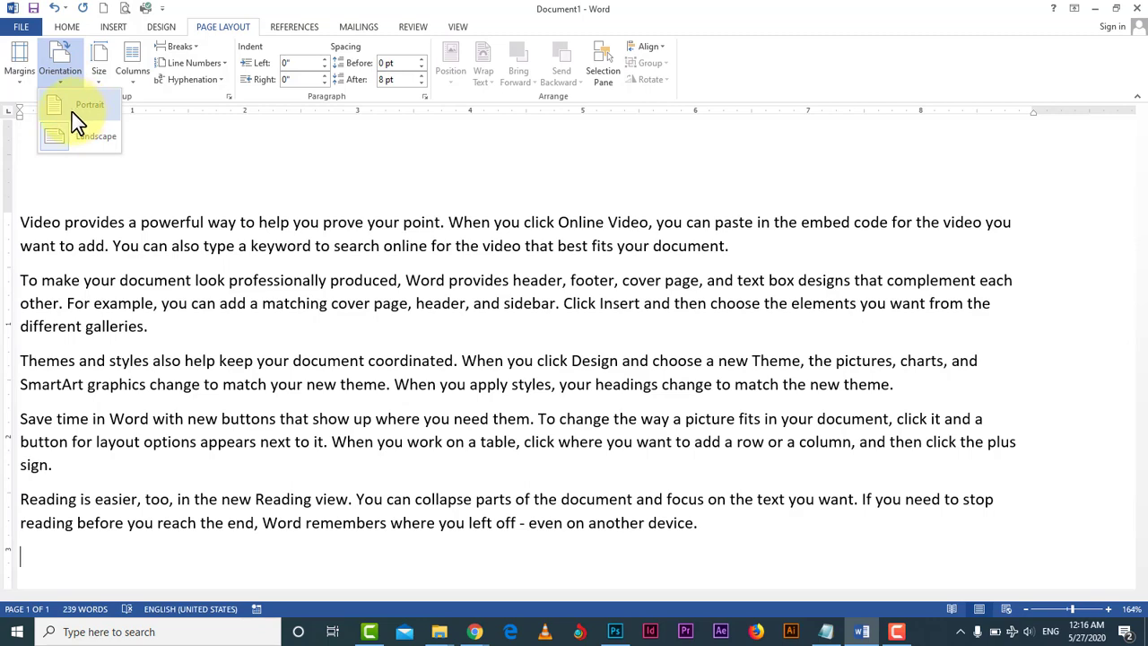
{"action": "left_click", "coordinate": [78, 121]}
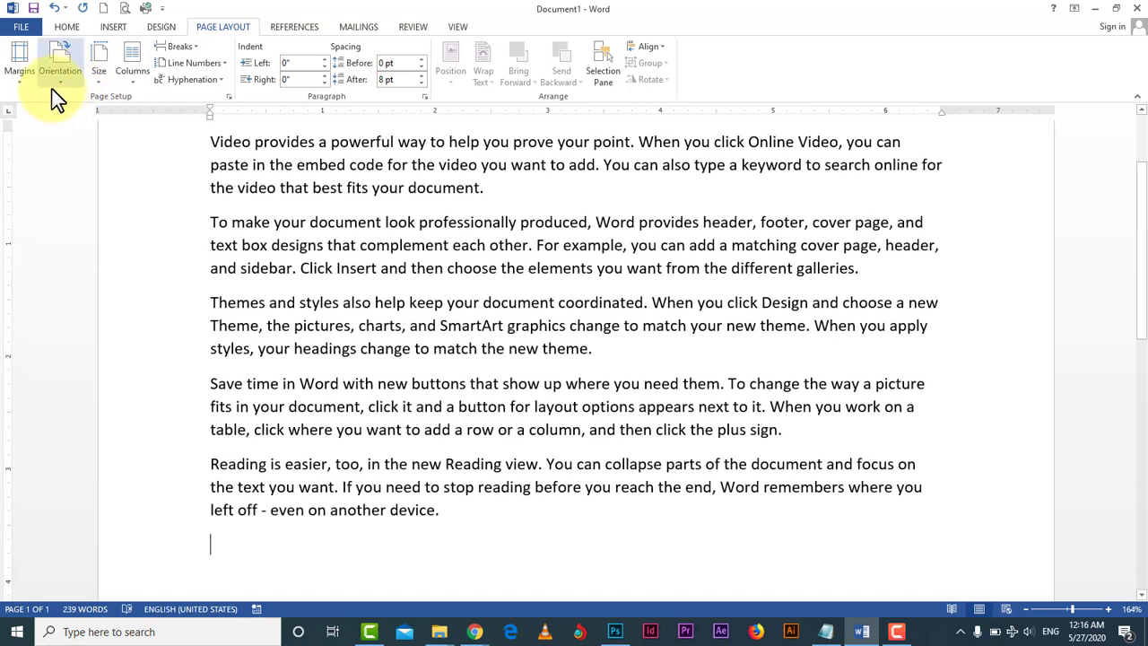
{"action": "scroll", "coordinate": [52, 91], "scroll_direction": "up", "scroll_amount": 3}
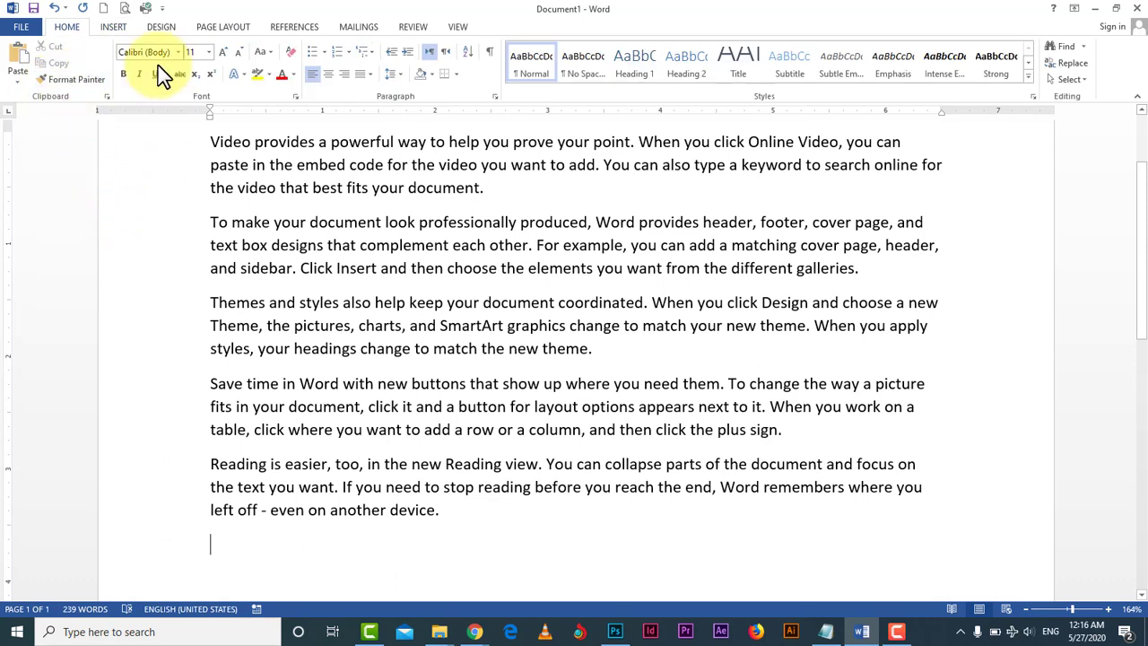
{"action": "left_click", "coordinate": [221, 26]}
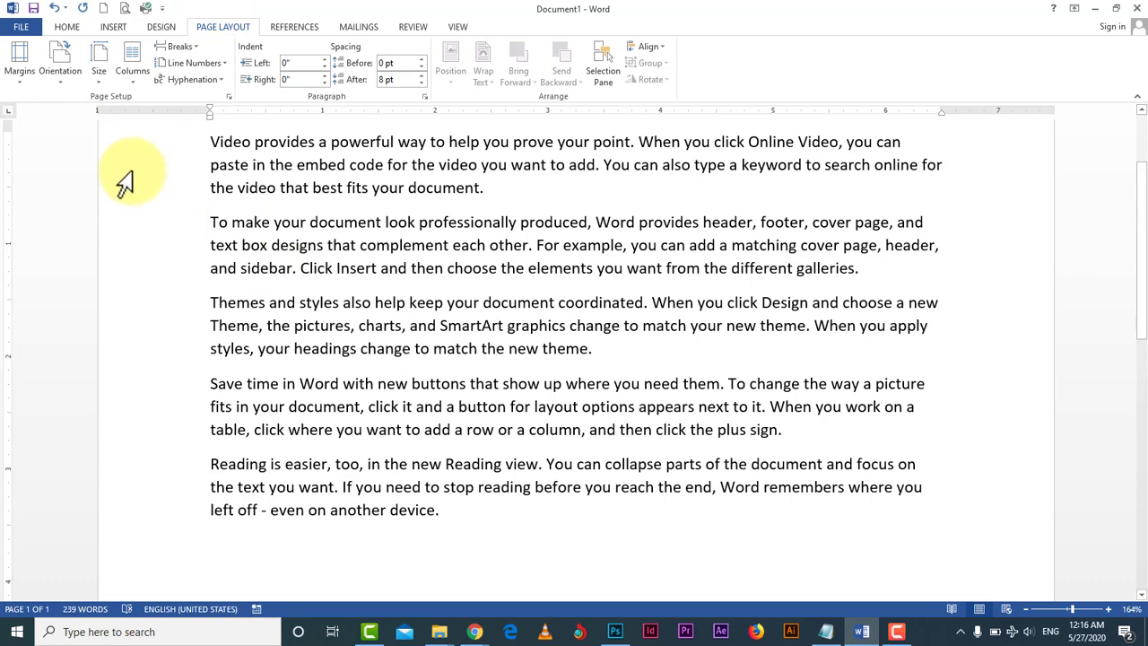
Look through the available paper sizes and column layouts without choosing any
{"action": "left_click", "coordinate": [97, 81]}
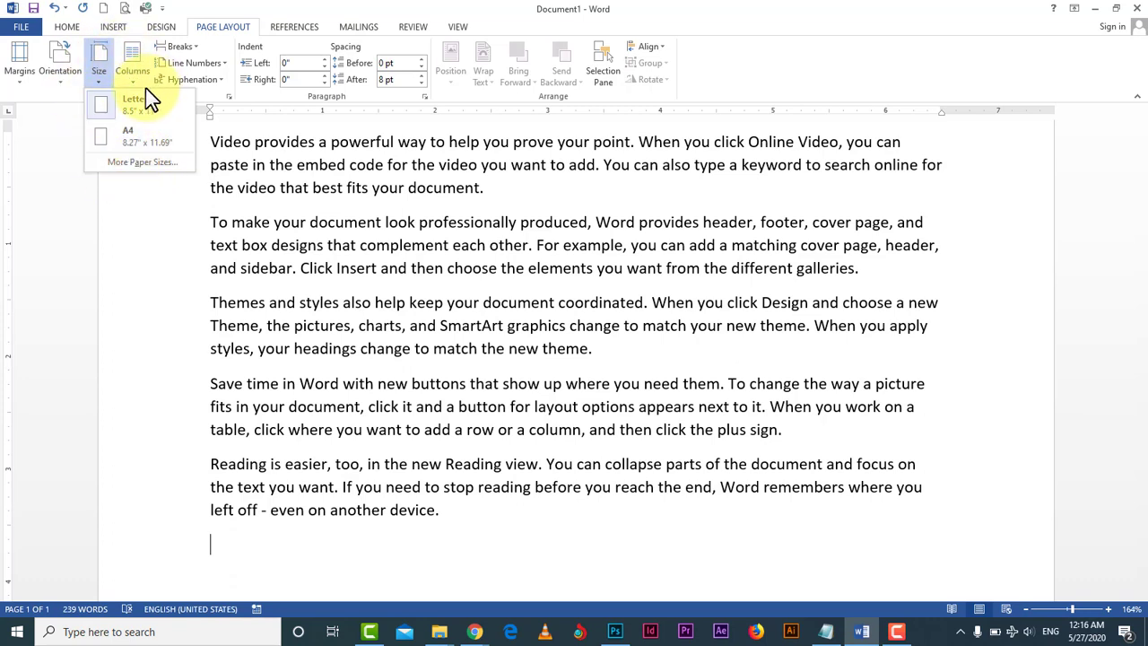
{"action": "left_click", "coordinate": [783, 4]}
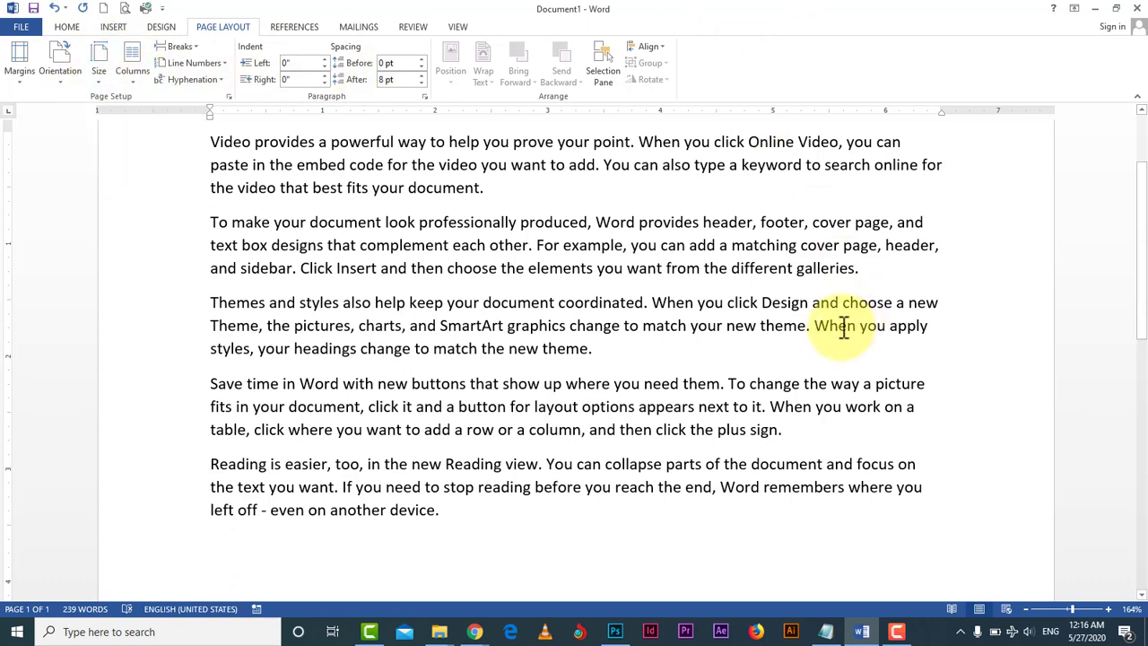
{"action": "left_click", "coordinate": [137, 74]}
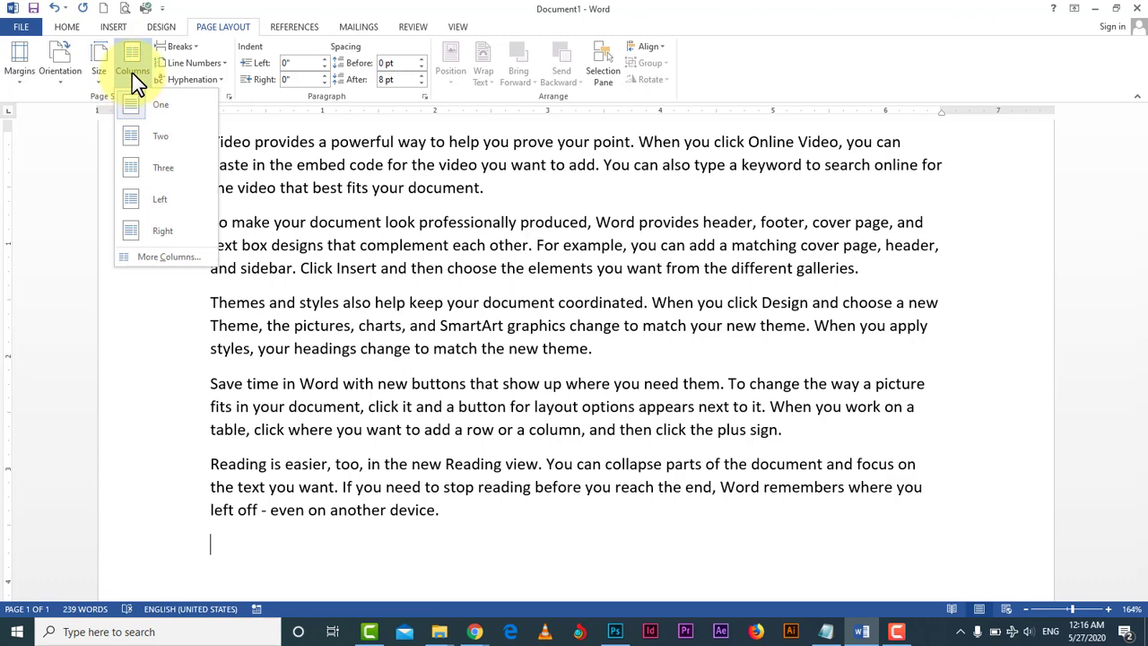
{"action": "left_click", "coordinate": [132, 72]}
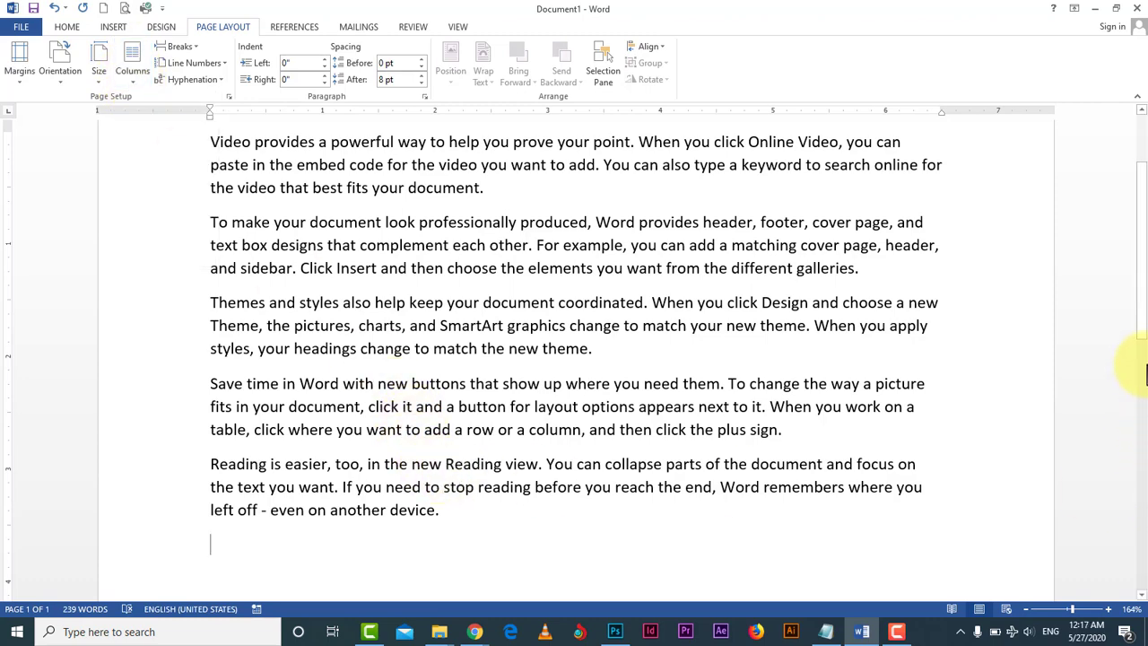
Lay out all the document text in two columns and check how it flows from one column to the other
{"action": "left_click_drag", "start_coordinate": [1144, 239], "coordinate": [1144, 184]}
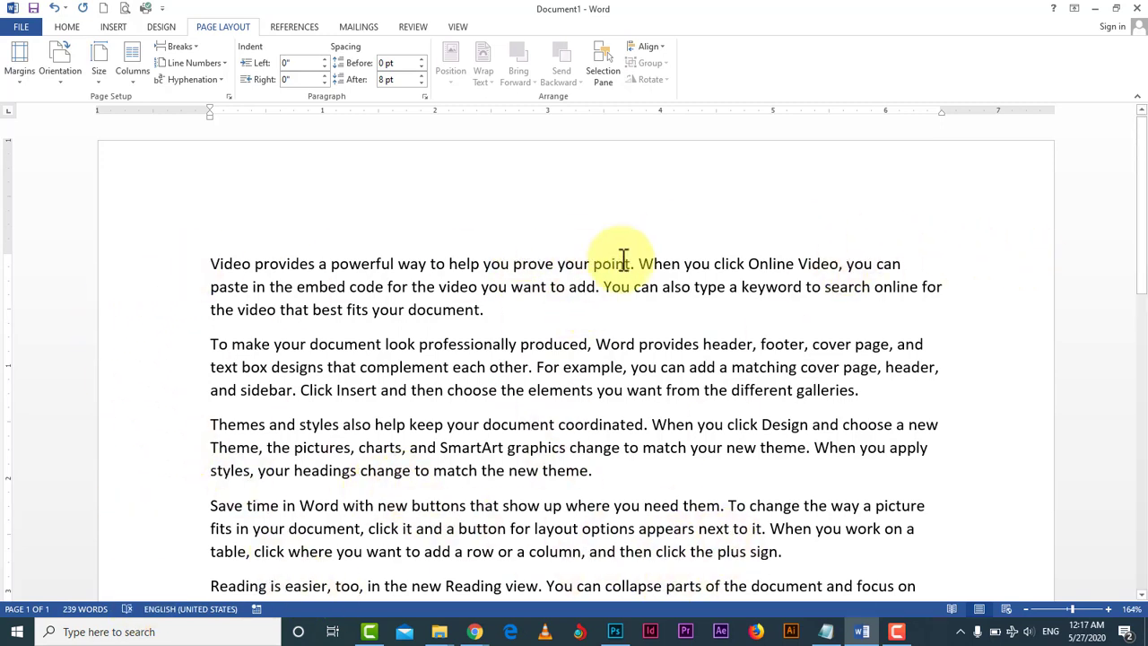
{"action": "scroll", "coordinate": [933, 543], "scroll_direction": "down", "scroll_amount": 3}
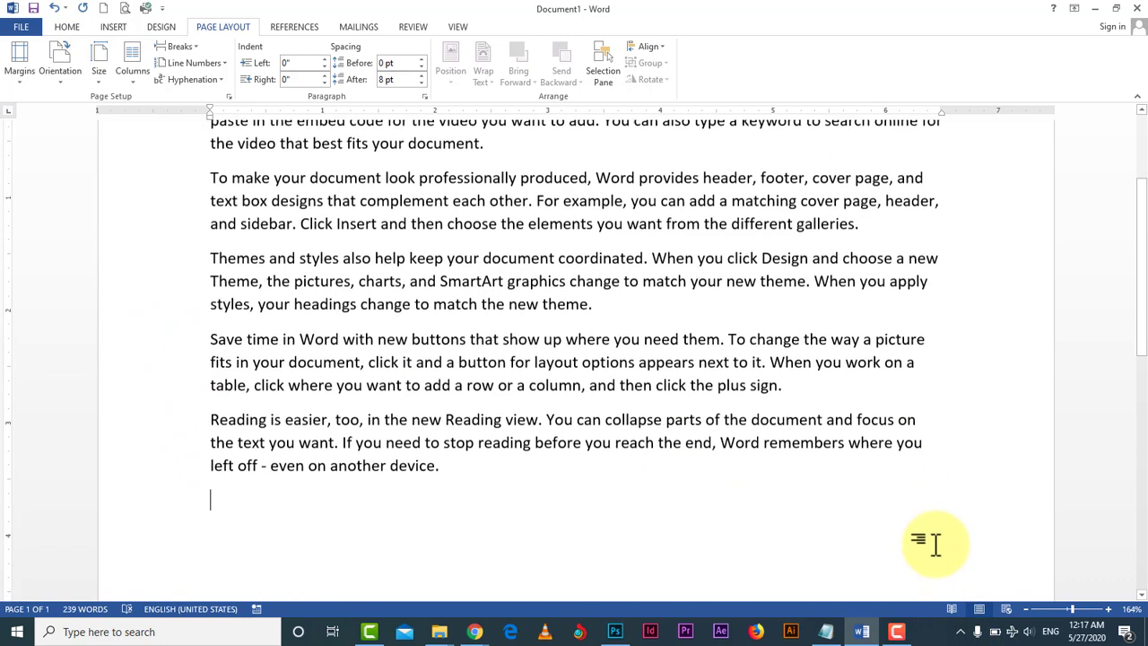
{"action": "scroll", "coordinate": [933, 543], "scroll_direction": "down", "scroll_amount": 2}
{"action": "left_click_drag", "start_coordinate": [455, 362], "coordinate": [115, 235]}
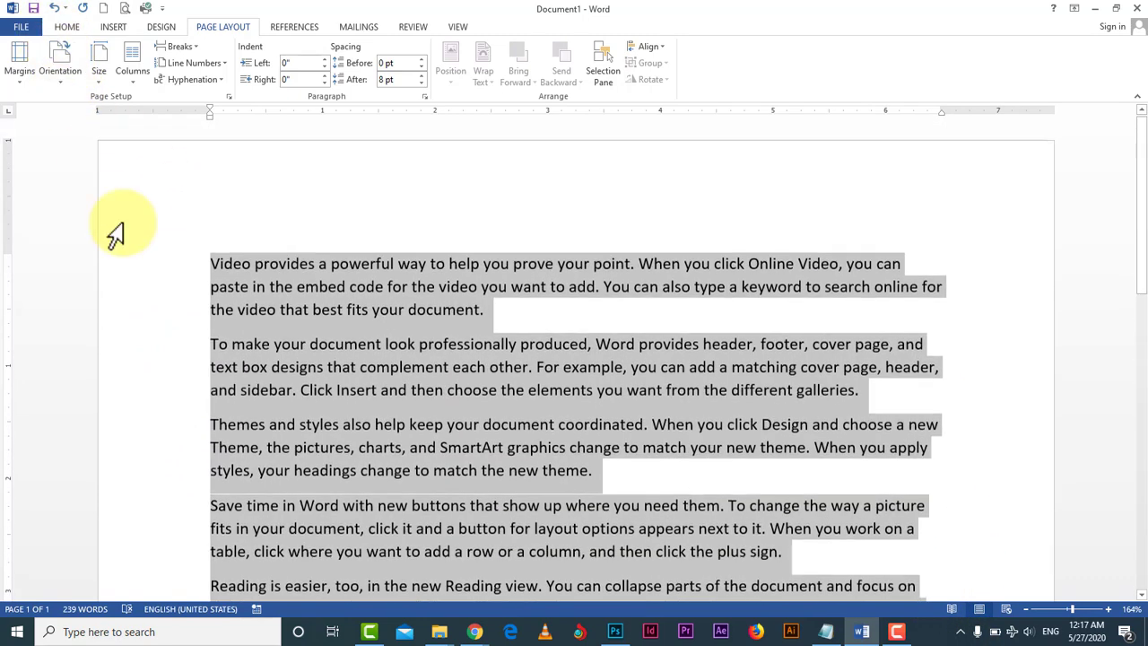
{"action": "left_click", "coordinate": [135, 74]}
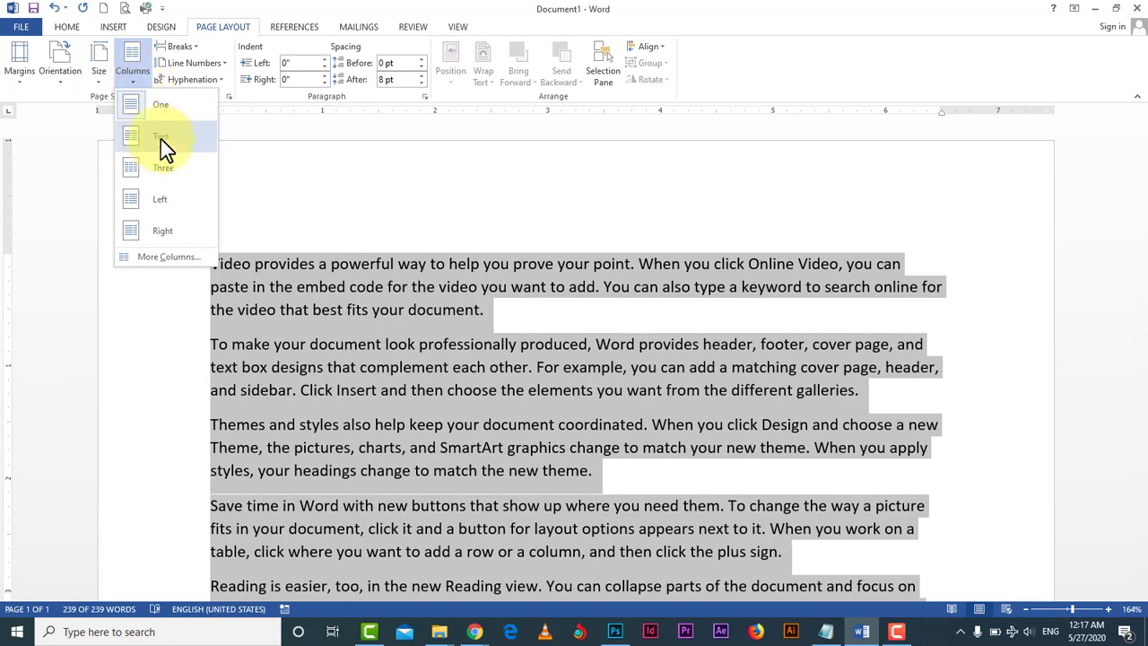
{"action": "left_click", "coordinate": [164, 141]}
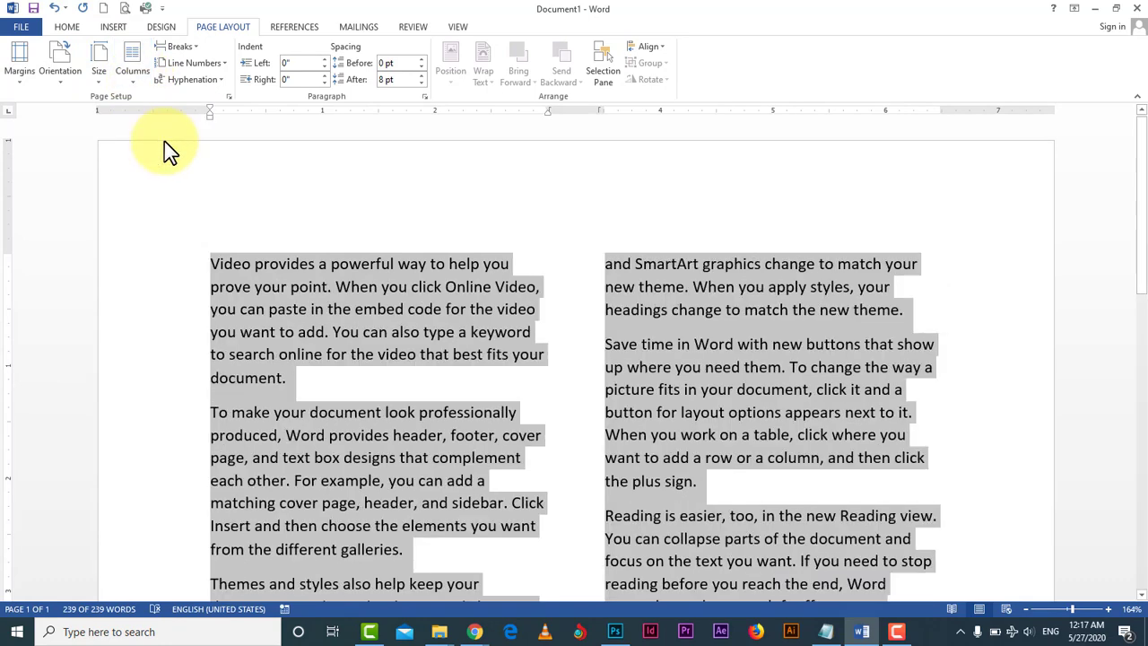
{"action": "left_click", "coordinate": [559, 310]}
{"action": "scroll", "coordinate": [575, 305], "scroll_direction": "down", "scroll_amount": 4}
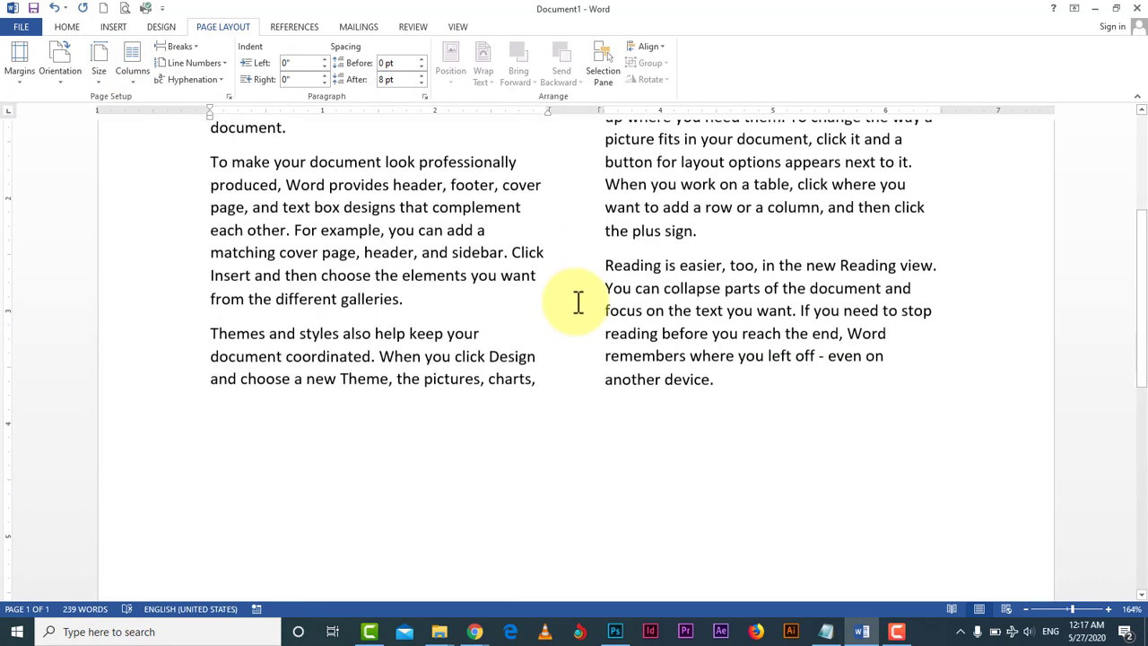
{"action": "scroll", "coordinate": [699, 325], "scroll_direction": "up", "scroll_amount": 3}
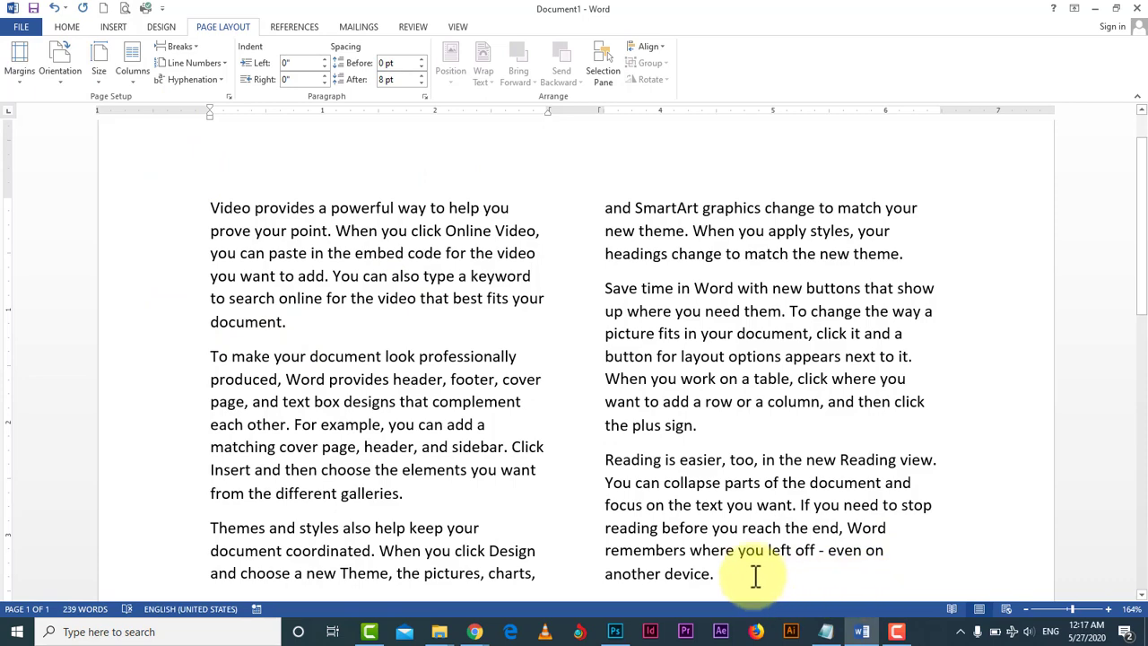
Lay out all the document text in three columns
{"action": "left_click_drag", "start_coordinate": [755, 577], "coordinate": [64, 141]}
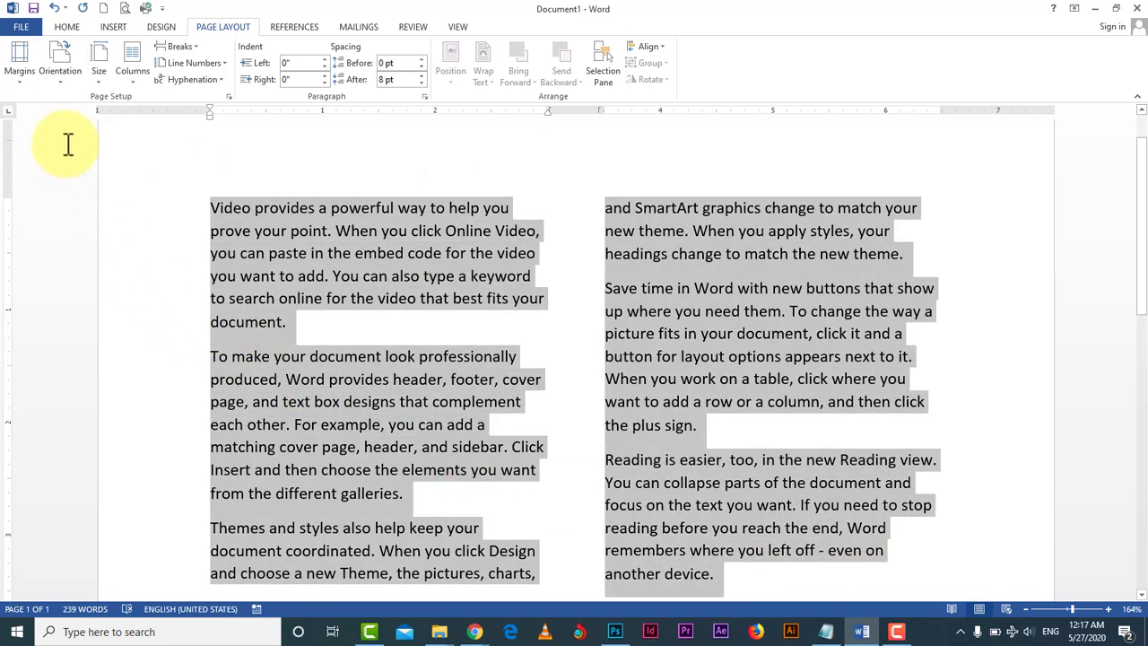
{"action": "left_click", "coordinate": [142, 76]}
{"action": "left_click", "coordinate": [155, 176]}
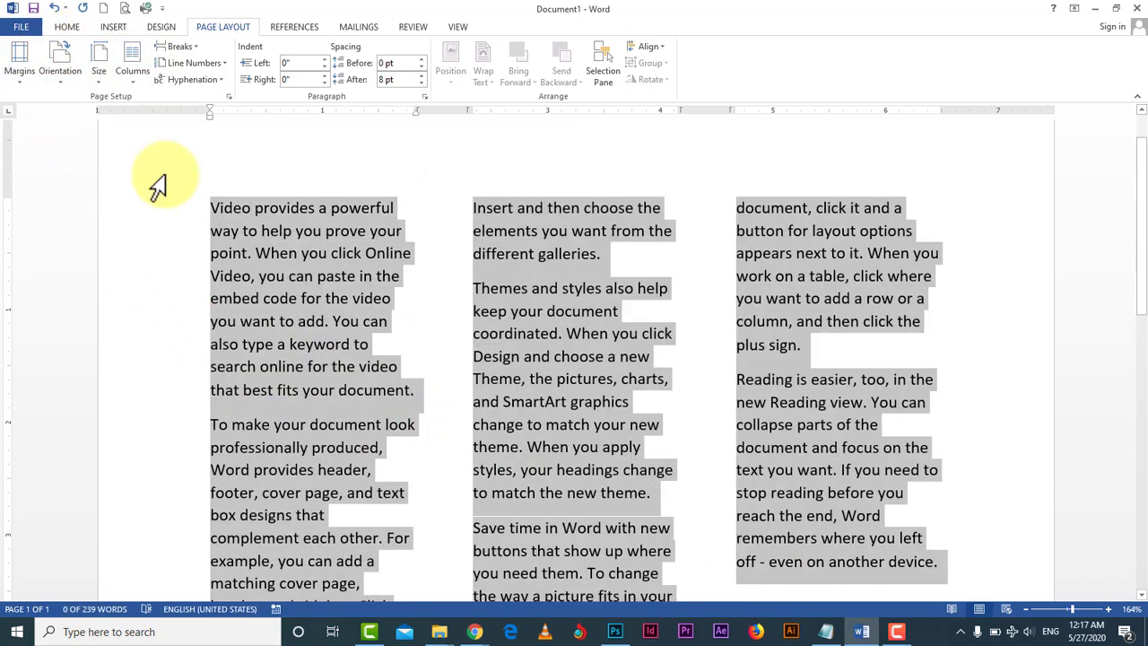
Apply the Left column layout to the selected text and switch it to the Right column layout
{"action": "left_click", "coordinate": [135, 79]}
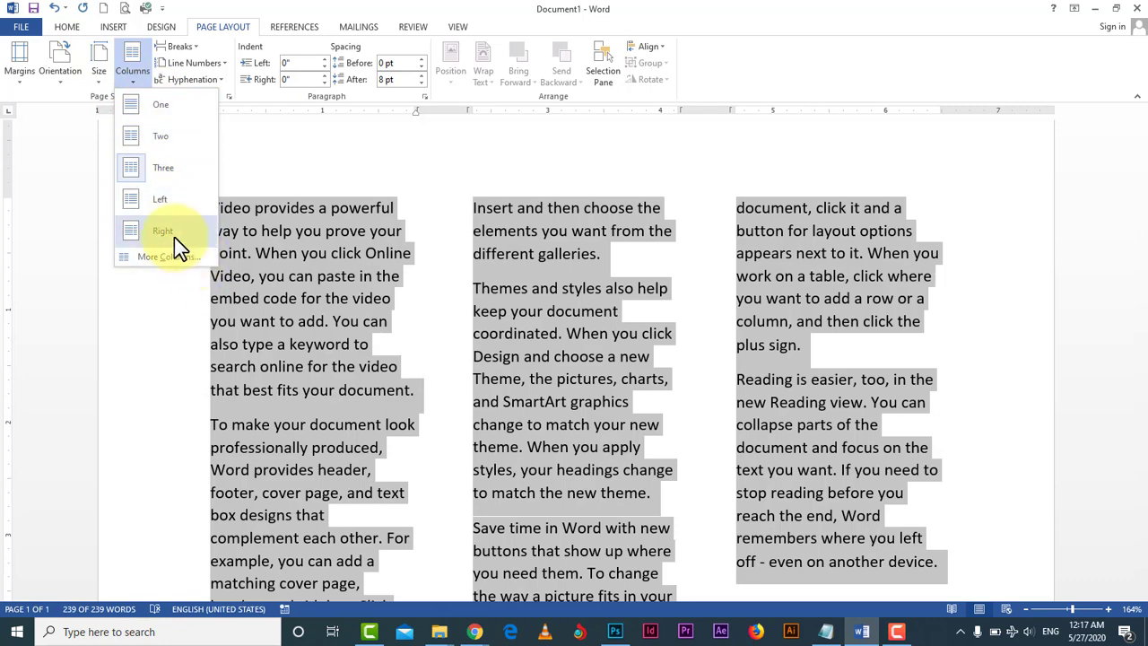
{"action": "left_click", "coordinate": [163, 205]}
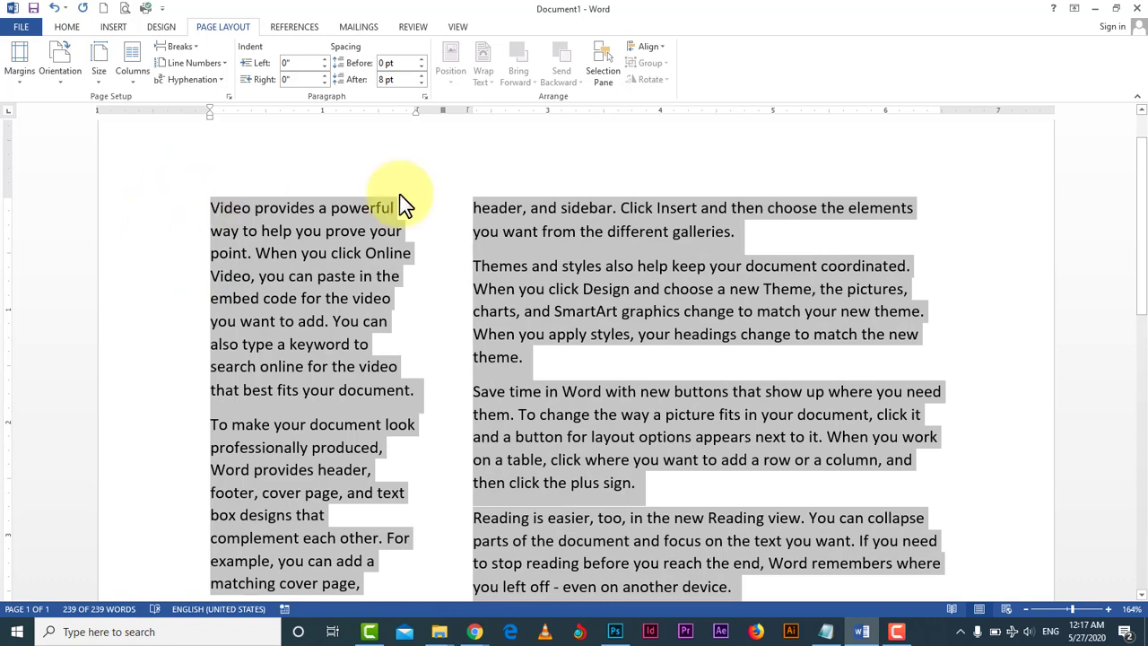
{"action": "left_click", "coordinate": [138, 84]}
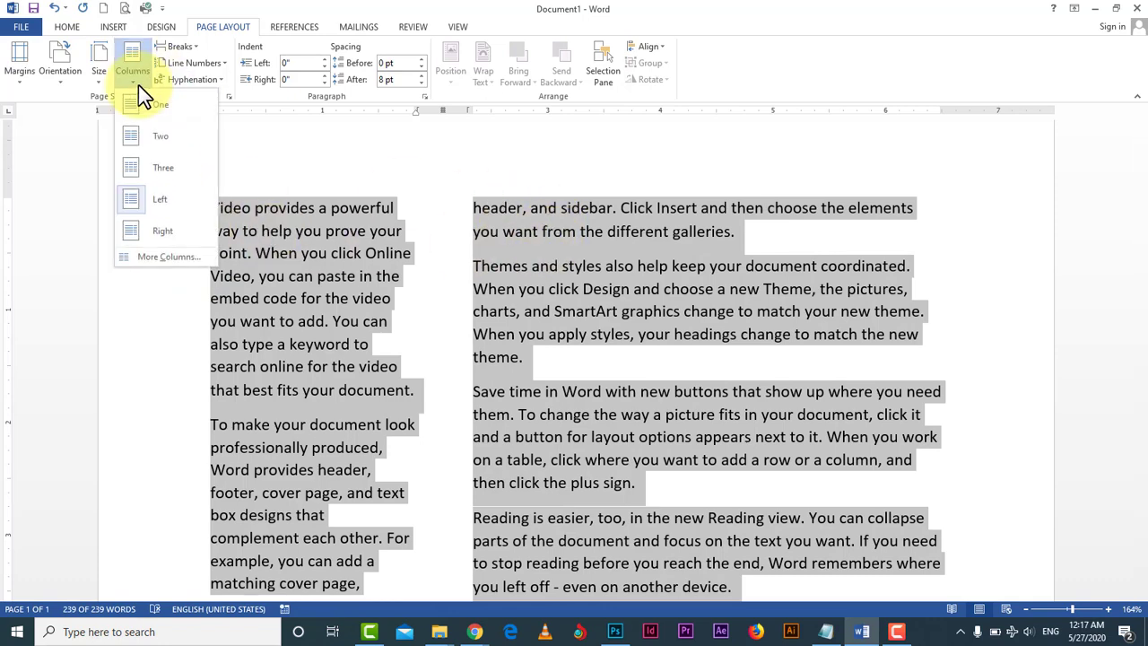
{"action": "left_click", "coordinate": [154, 231]}
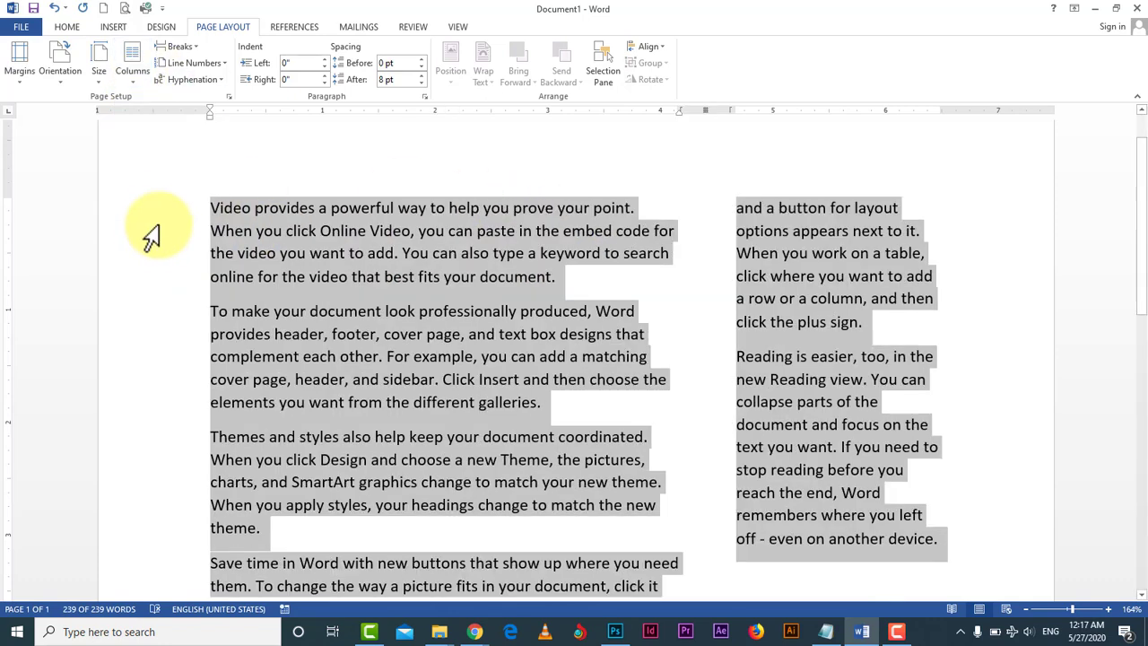
Set the selected text back to one column
{"action": "left_click", "coordinate": [139, 81]}
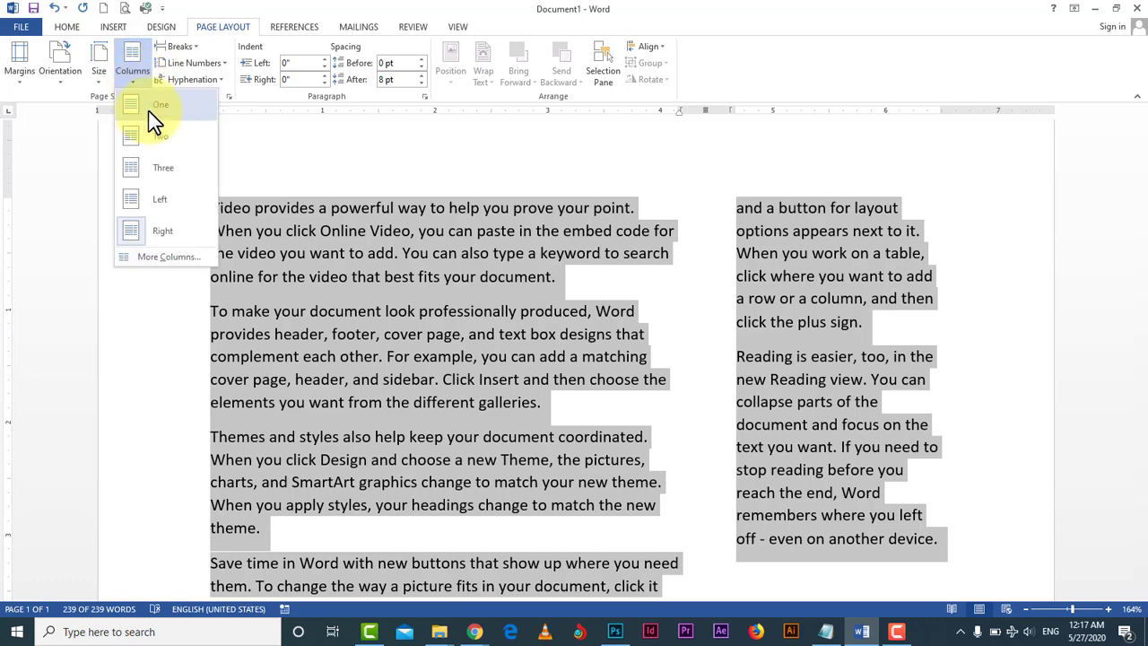
{"action": "left_click", "coordinate": [151, 109]}
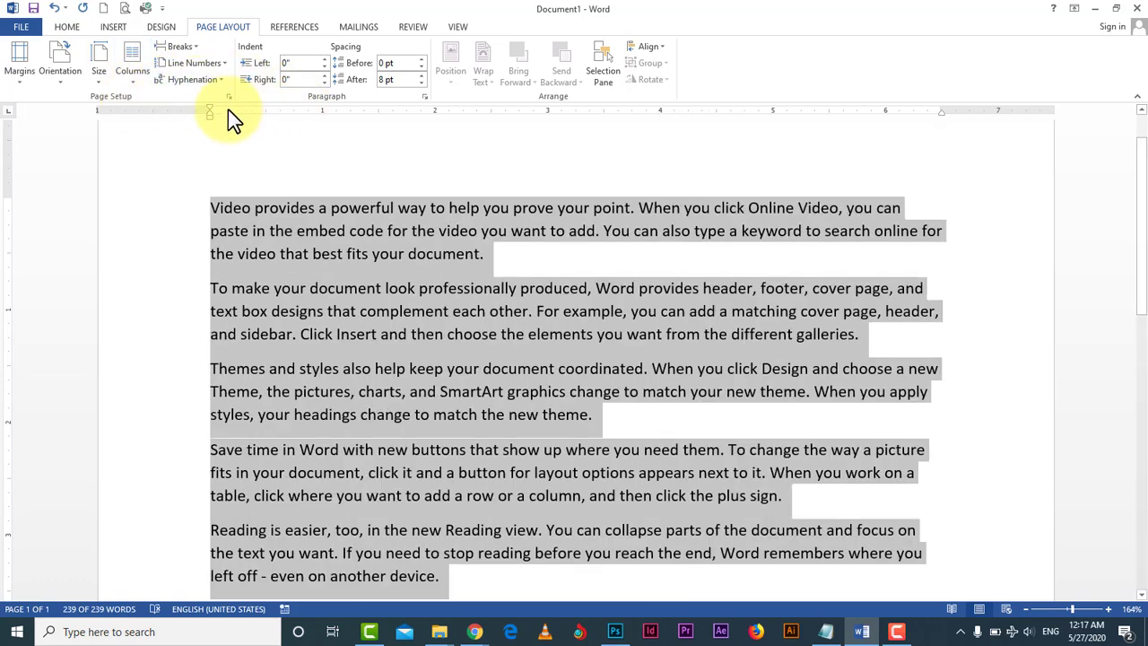
Insert a page break after the third paragraph, which ends with "match the new theme.", and check the first page
{"action": "left_click", "coordinate": [192, 54]}
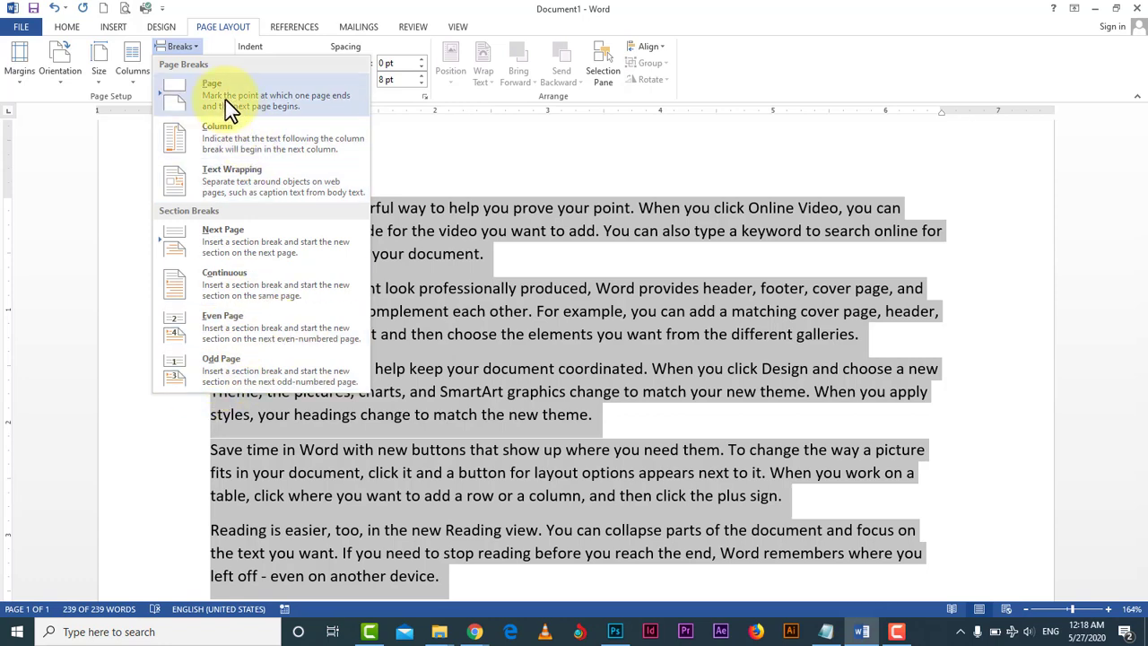
{"action": "left_click", "coordinate": [1007, 395]}
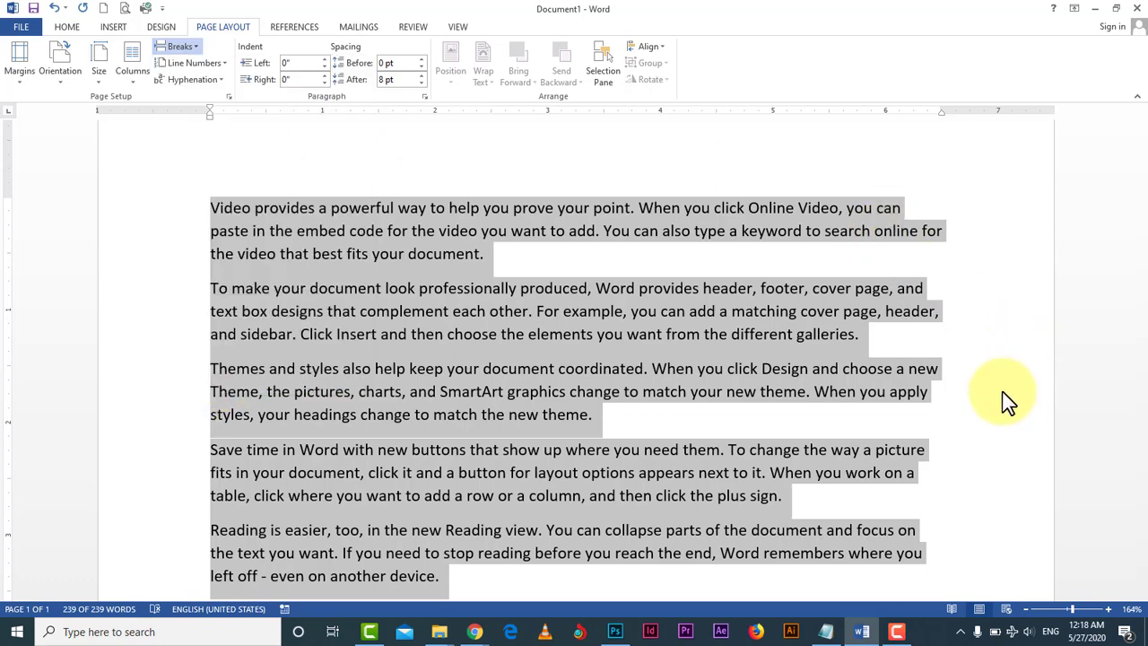
{"action": "scroll", "coordinate": [950, 373], "scroll_direction": "down", "scroll_amount": 4}
{"action": "left_click", "coordinate": [457, 299]}
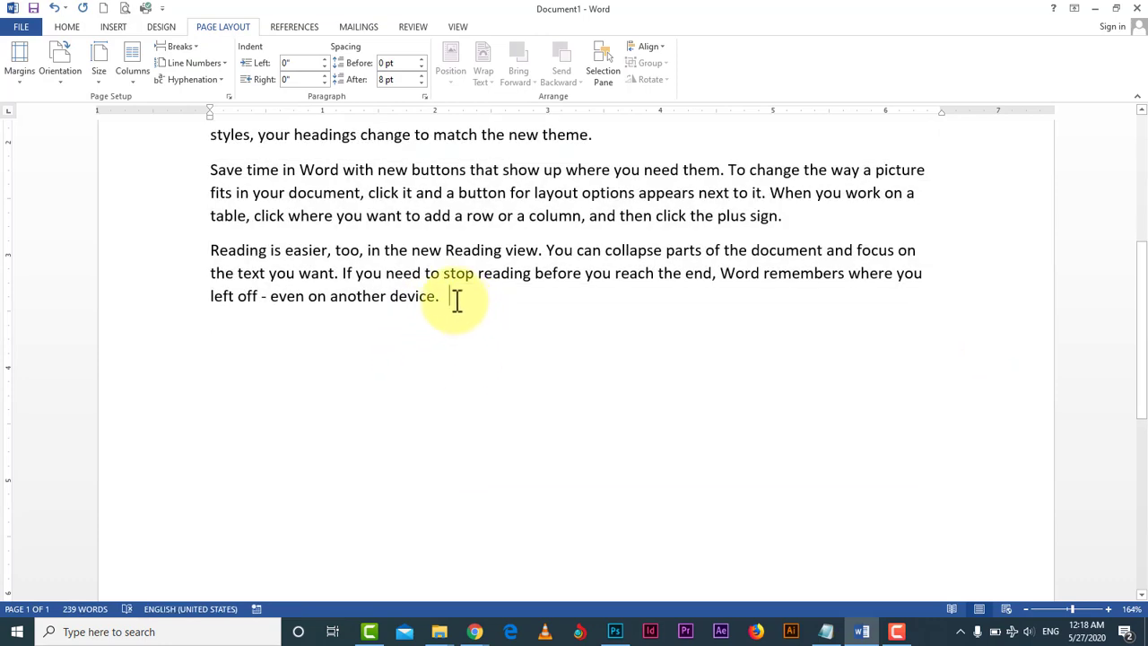
{"action": "scroll", "coordinate": [623, 384], "scroll_direction": "up", "scroll_amount": 3}
{"action": "left_click", "coordinate": [614, 368]}
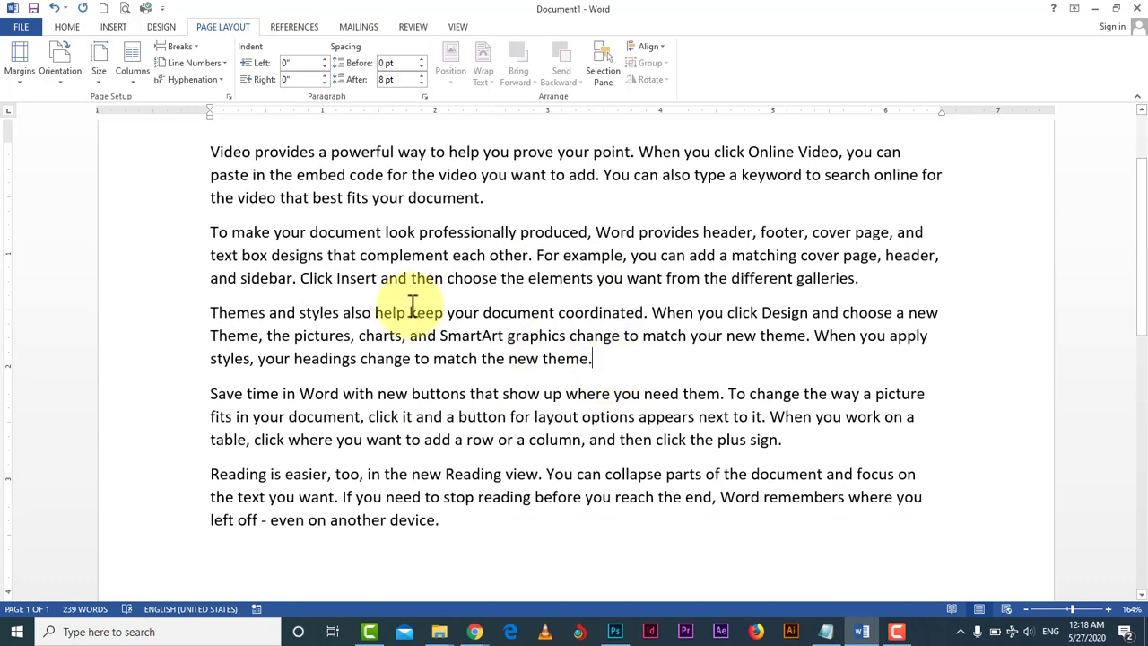
{"action": "left_click", "coordinate": [179, 47]}
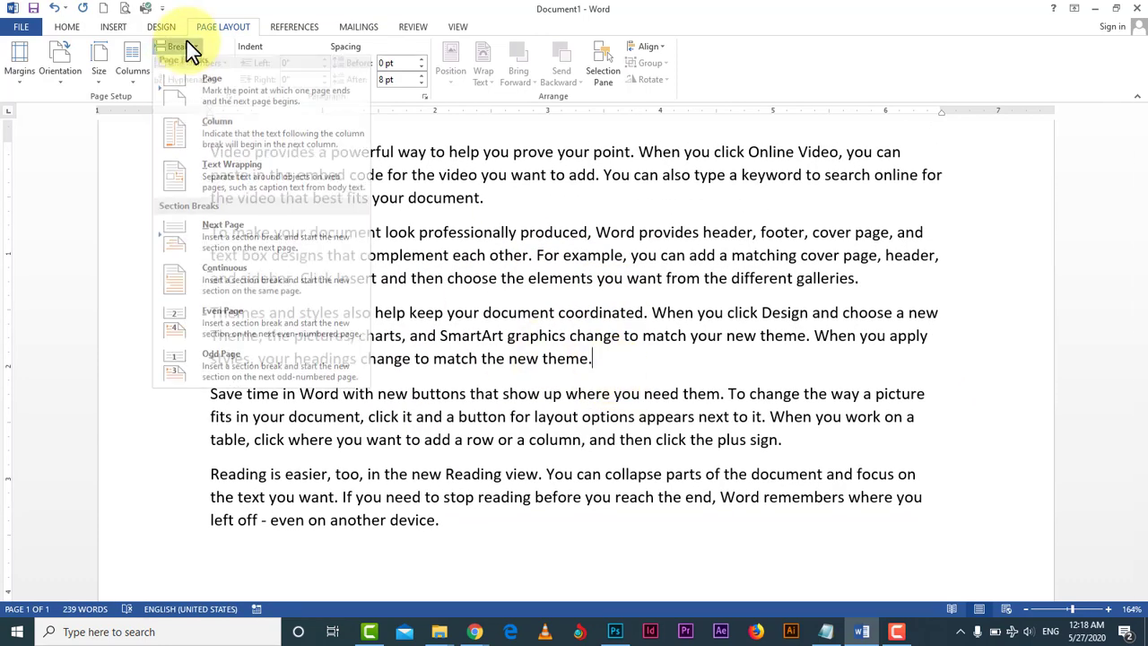
{"action": "left_click", "coordinate": [236, 106]}
{"action": "scroll", "coordinate": [699, 227], "scroll_direction": "up", "scroll_amount": 4}
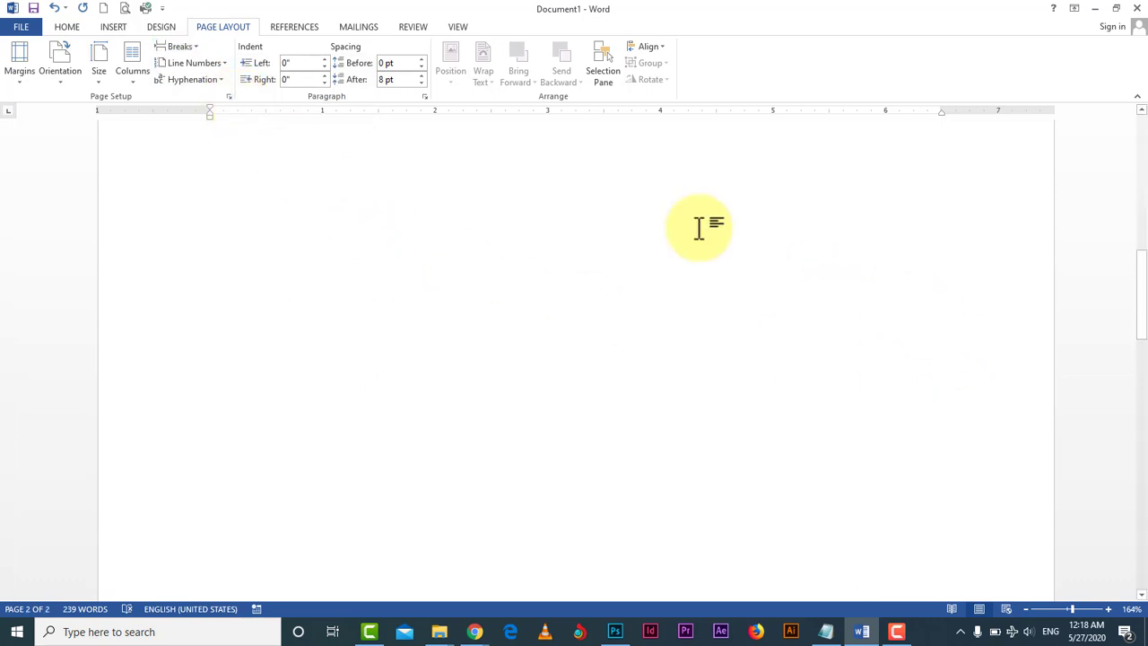
{"action": "scroll", "coordinate": [456, 97], "scroll_direction": "up", "scroll_amount": 3}
{"action": "scroll", "coordinate": [457, 206], "scroll_direction": "up", "scroll_amount": 5}
{"action": "scroll", "coordinate": [457, 205], "scroll_direction": "up", "scroll_amount": 5}
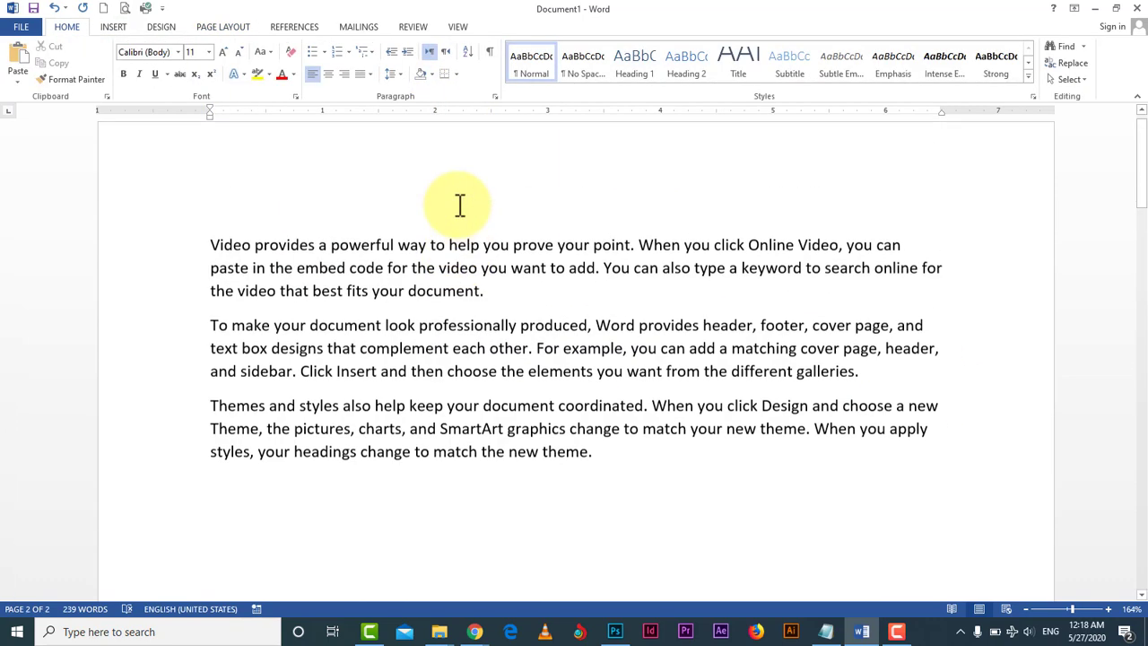
Review the available page break and section break types without inserting any
{"action": "left_click", "coordinate": [215, 27]}
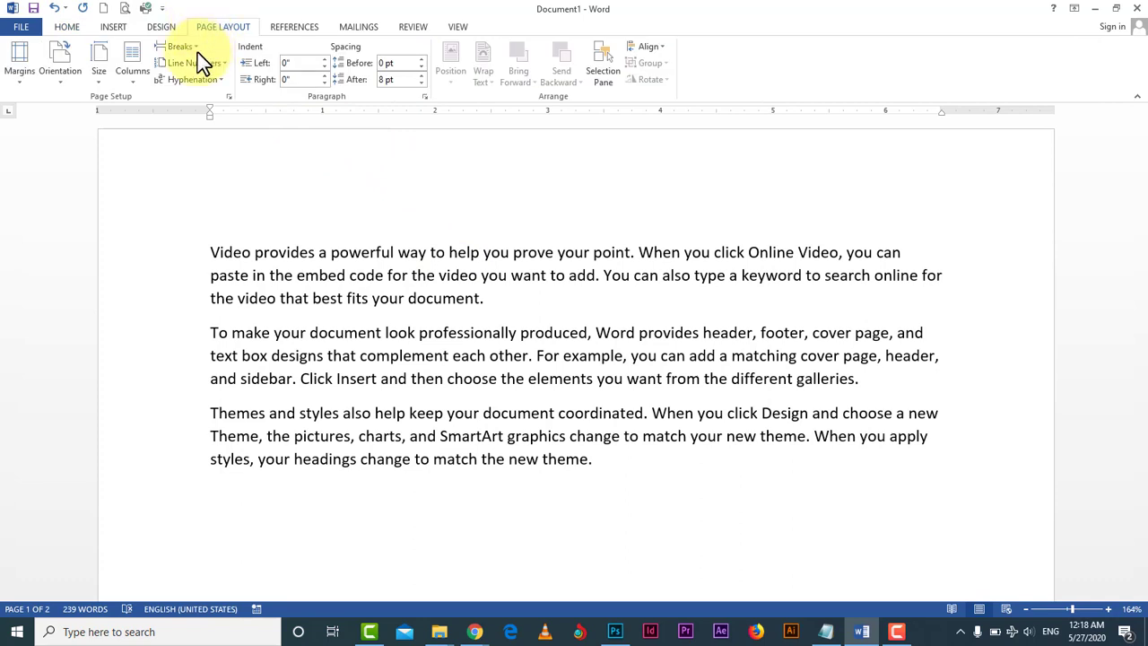
{"action": "left_click", "coordinate": [179, 46]}
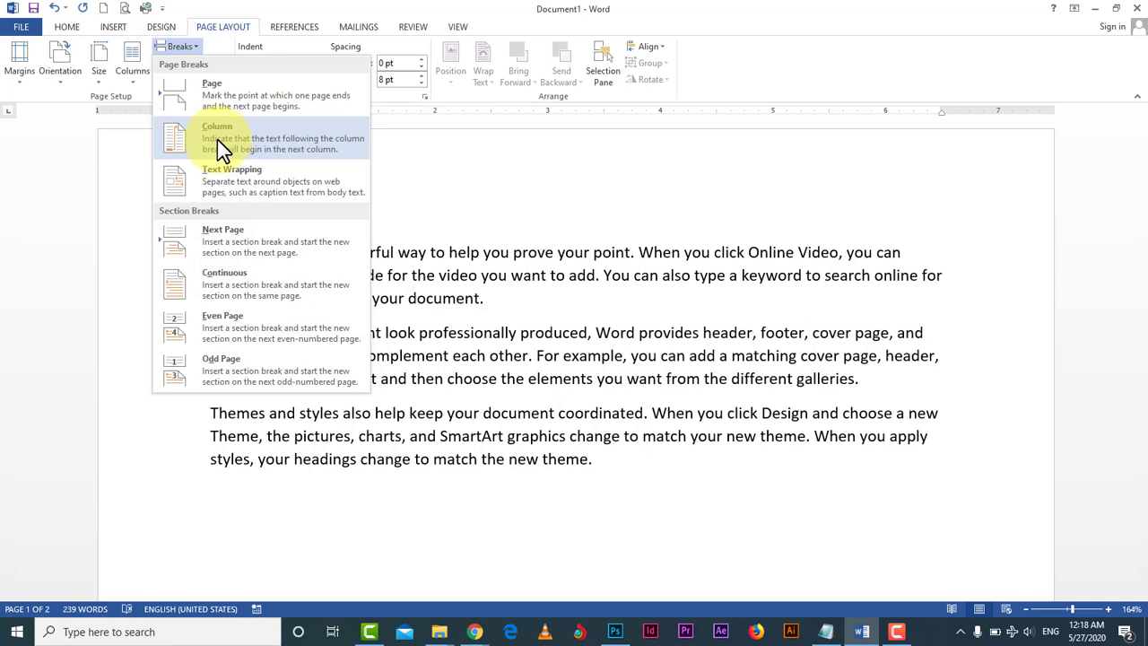
{"action": "left_click", "coordinate": [659, 466]}
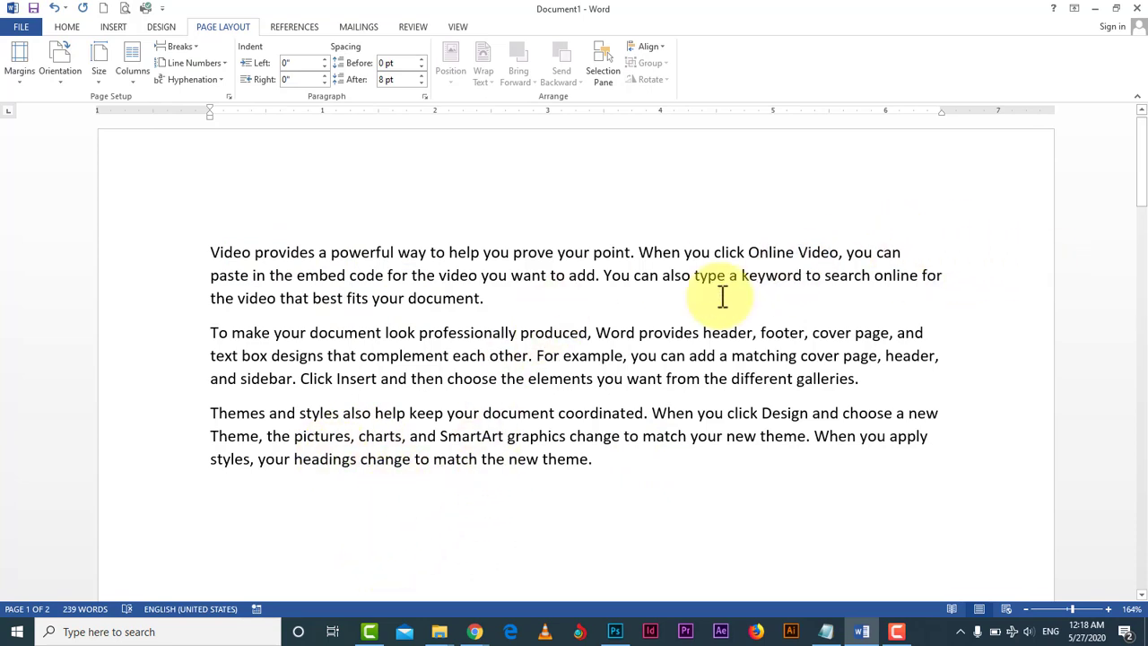
{"action": "left_click", "coordinate": [177, 46]}
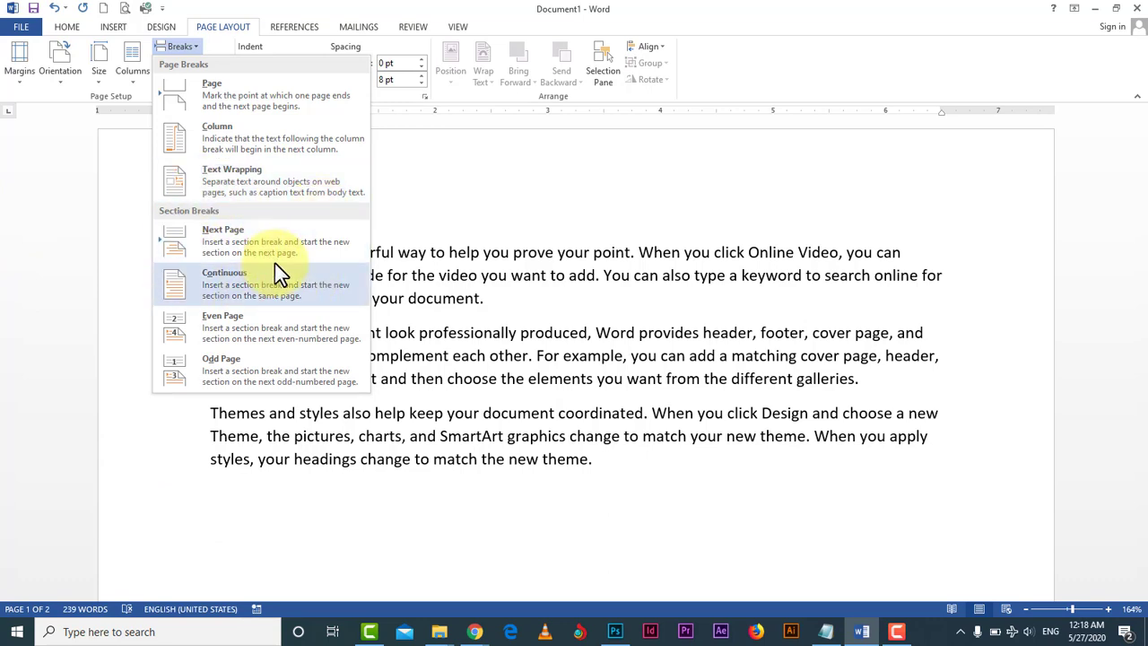
{"action": "left_click", "coordinate": [492, 308]}
{"action": "left_click", "coordinate": [491, 308]}
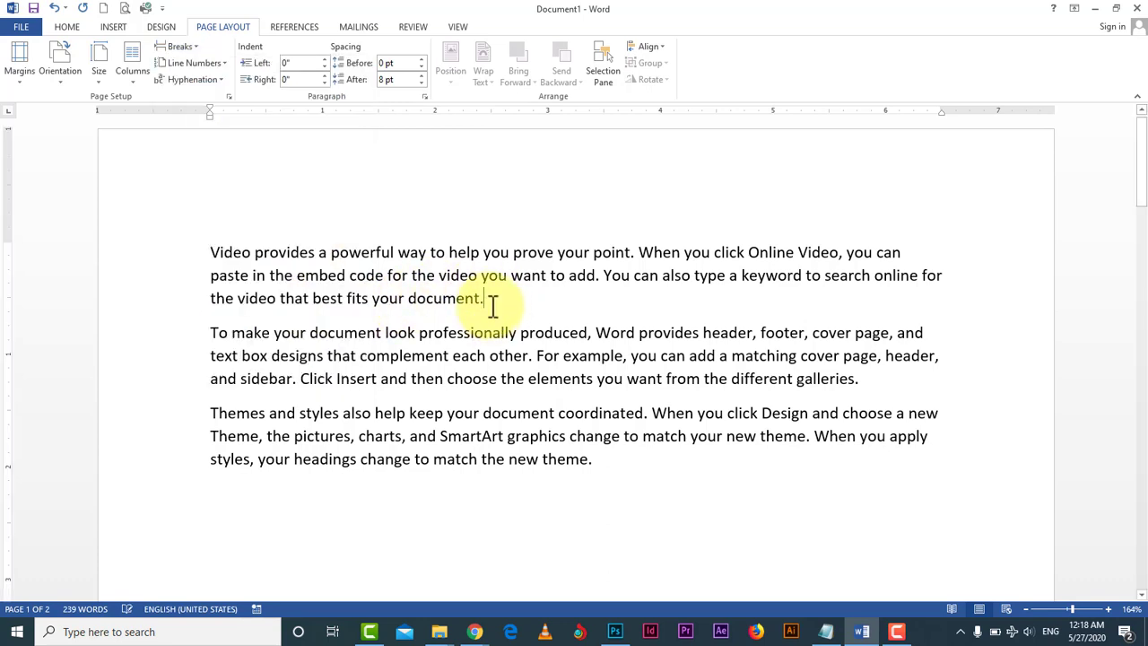
{"action": "left_click", "coordinate": [179, 49]}
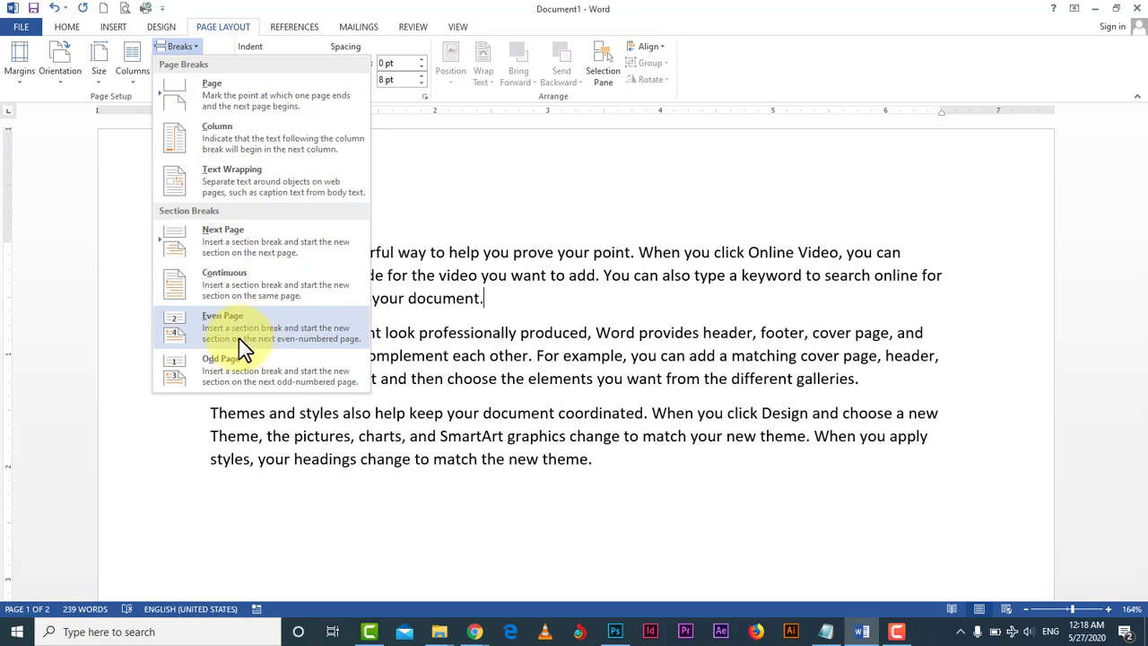
{"action": "left_click", "coordinate": [459, 155]}
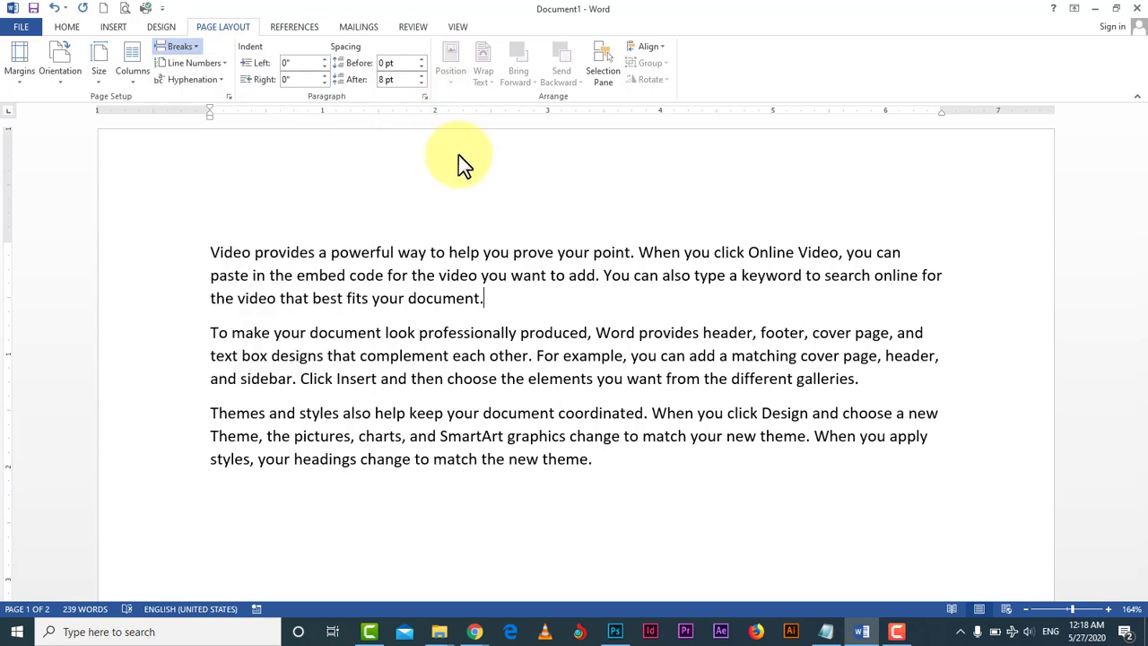
Apply Continuous line numbers with the three paragraphs on the first page selected
{"action": "left_click", "coordinate": [228, 66]}
{"action": "left_click", "coordinate": [215, 250]}
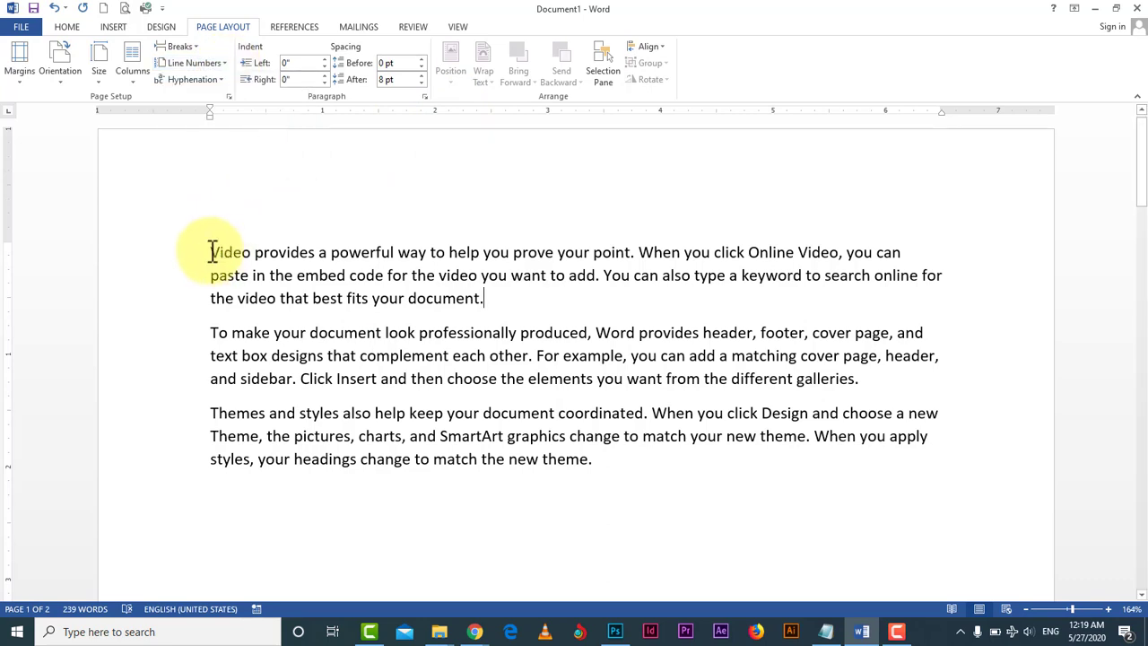
{"action": "left_click_drag", "start_coordinate": [213, 251], "coordinate": [602, 474]}
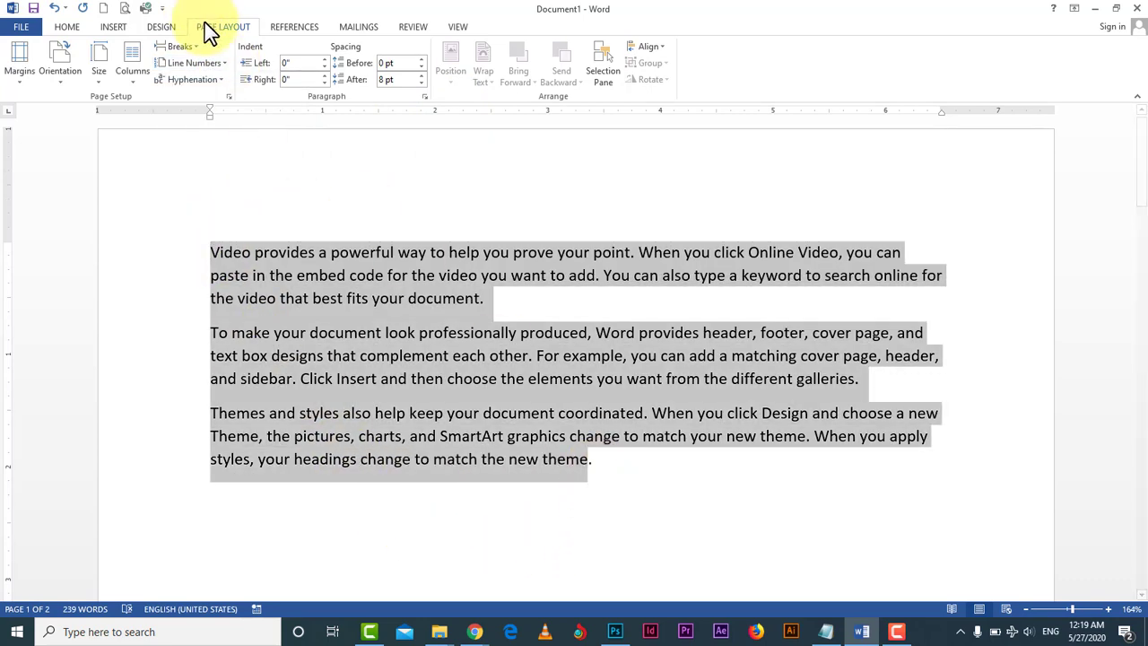
{"action": "left_click", "coordinate": [178, 66]}
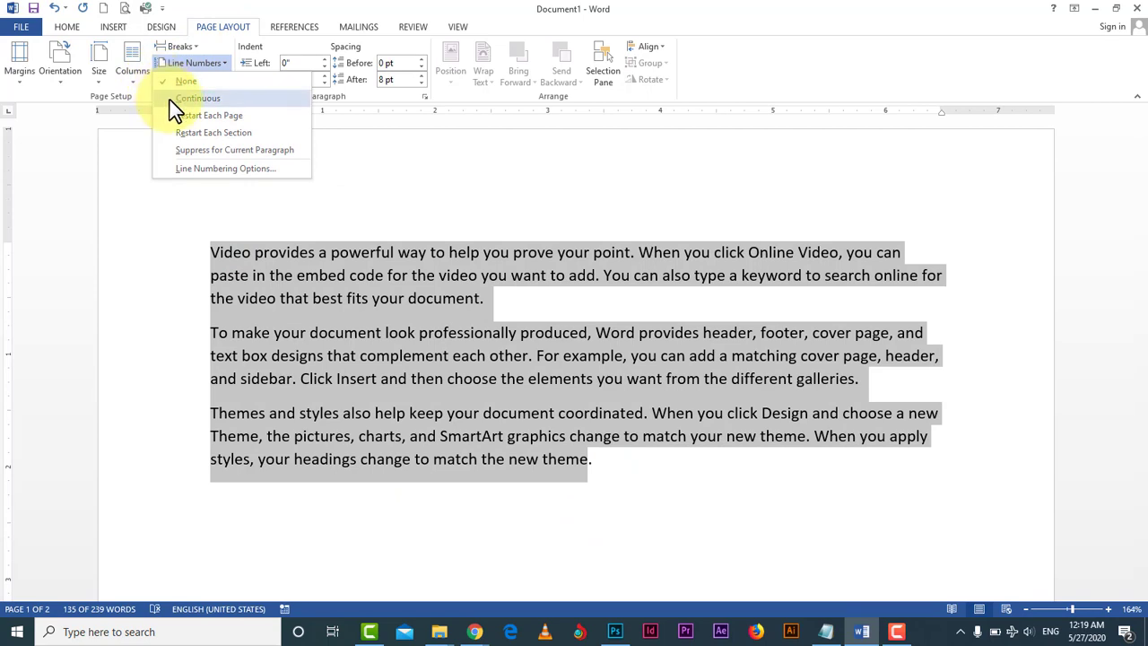
{"action": "left_click", "coordinate": [184, 98]}
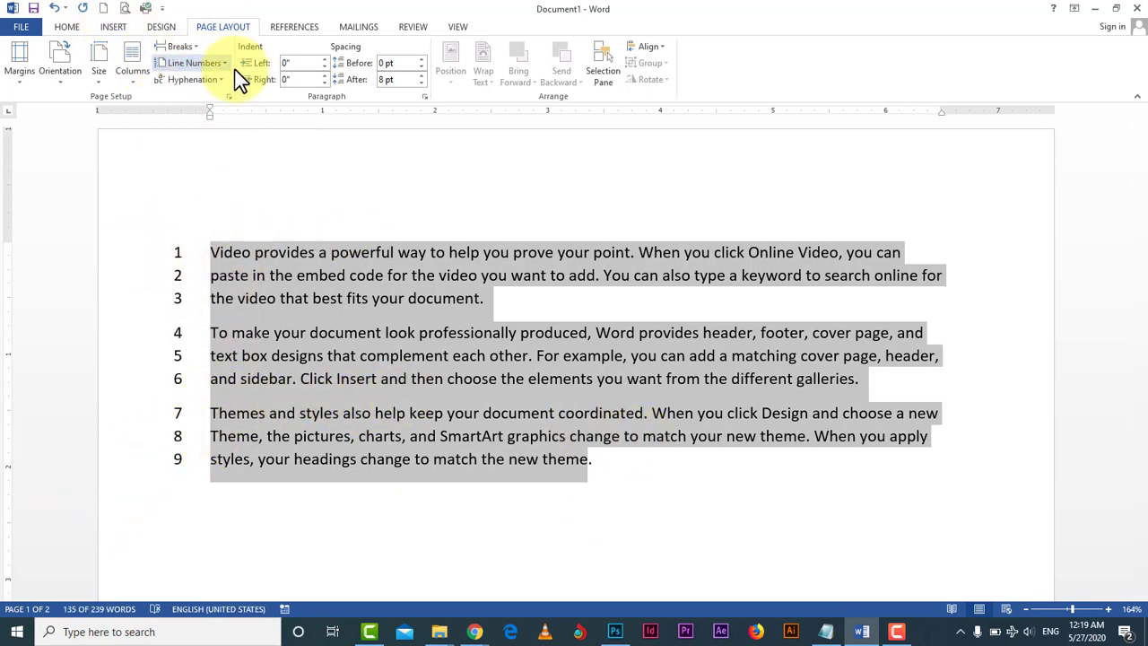
Set the line numbers to None and place the cursor at the start of the first paragraph
{"action": "left_click", "coordinate": [214, 62]}
{"action": "left_click", "coordinate": [182, 84]}
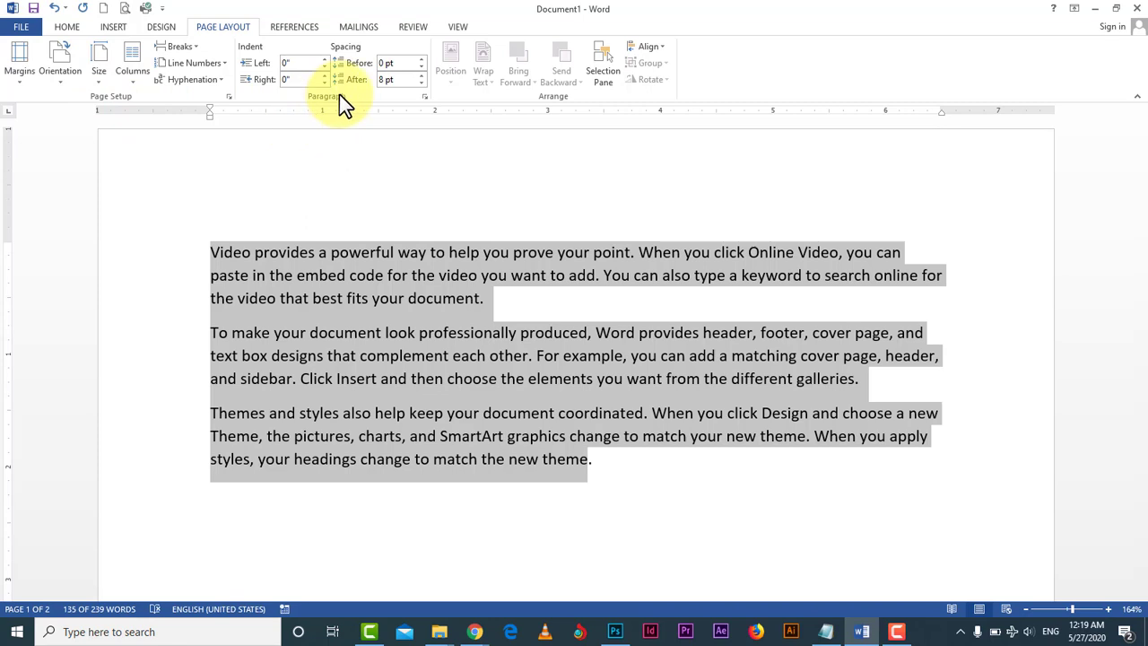
{"action": "left_click", "coordinate": [229, 213]}
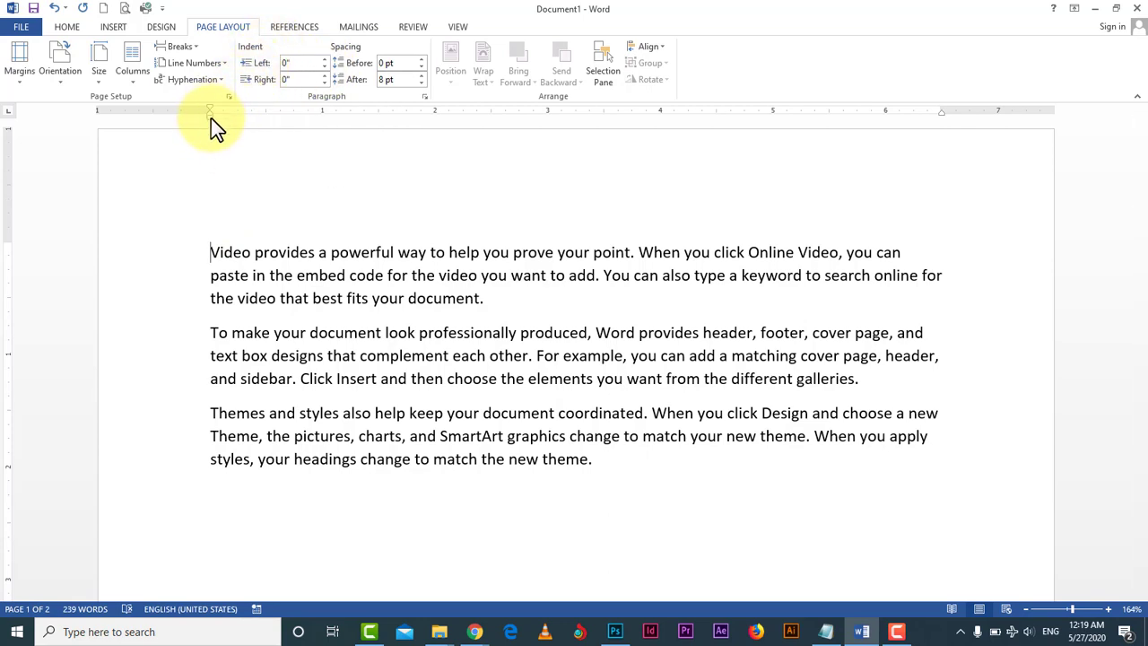
Increase the left indent of the first paragraph to 1"
{"action": "left_click", "coordinate": [325, 59]}
{"action": "left_click", "coordinate": [326, 59]}
{"action": "left_click", "coordinate": [326, 60]}
{"action": "left_click", "coordinate": [326, 59]}
{"action": "left_click", "coordinate": [325, 60]}
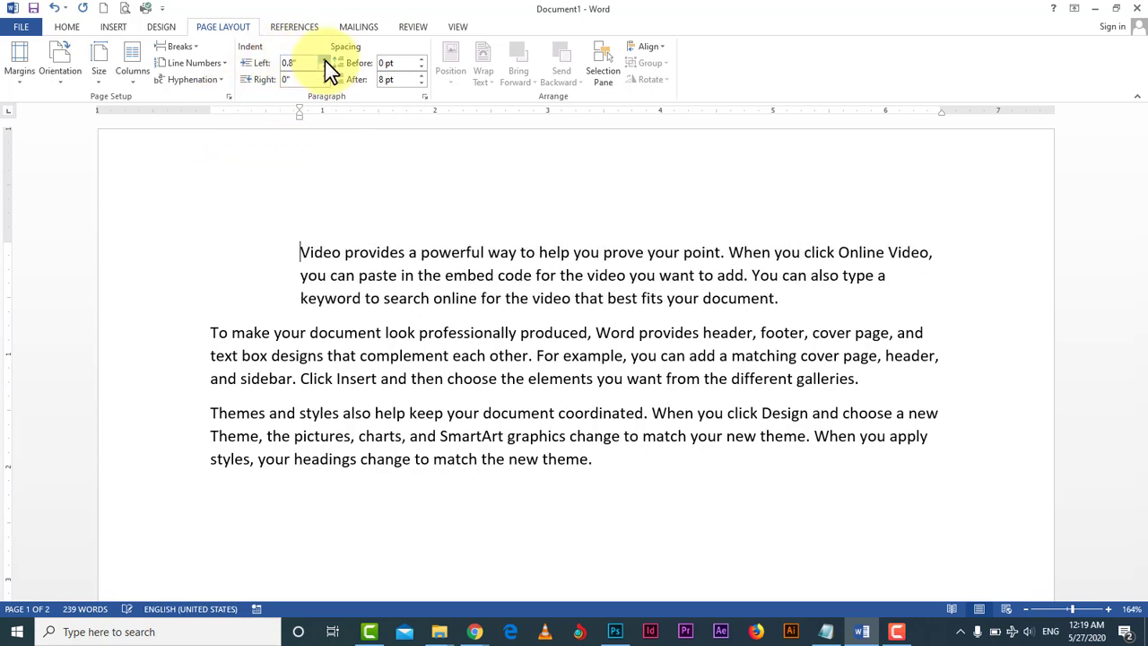
{"action": "left_click", "coordinate": [325, 59]}
{"action": "left_click", "coordinate": [326, 59]}
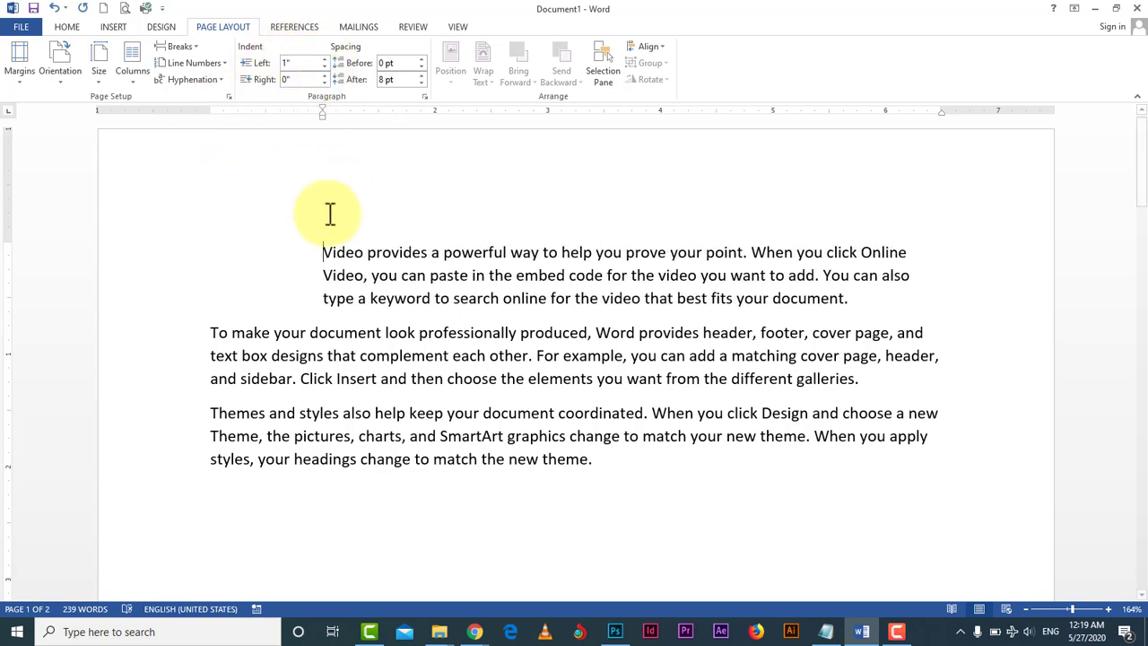
Bring the first paragraph's left indent back down to 0"
{"action": "left_click", "coordinate": [326, 66]}
{"action": "left_click", "coordinate": [327, 67]}
{"action": "left_click", "coordinate": [326, 66]}
{"action": "left_click", "coordinate": [327, 67]}
{"action": "left_click", "coordinate": [327, 66]}
{"action": "left_click", "coordinate": [327, 66]}
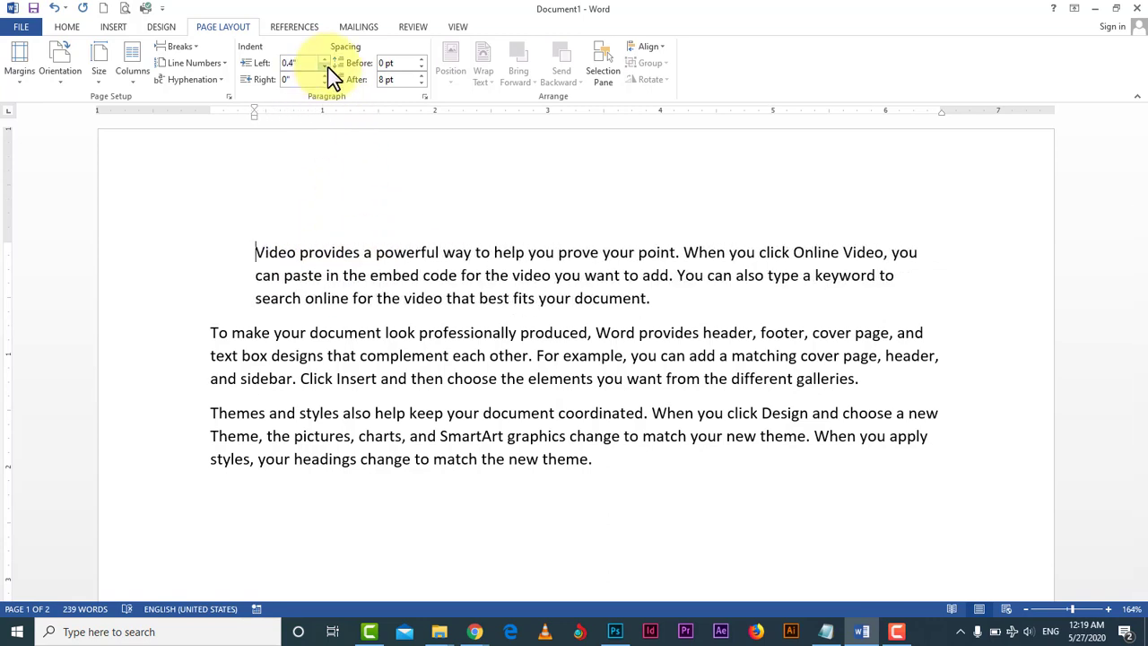
{"action": "left_click", "coordinate": [326, 66]}
{"action": "left_click", "coordinate": [327, 67]}
{"action": "left_click", "coordinate": [328, 67]}
{"action": "left_click", "coordinate": [328, 68]}
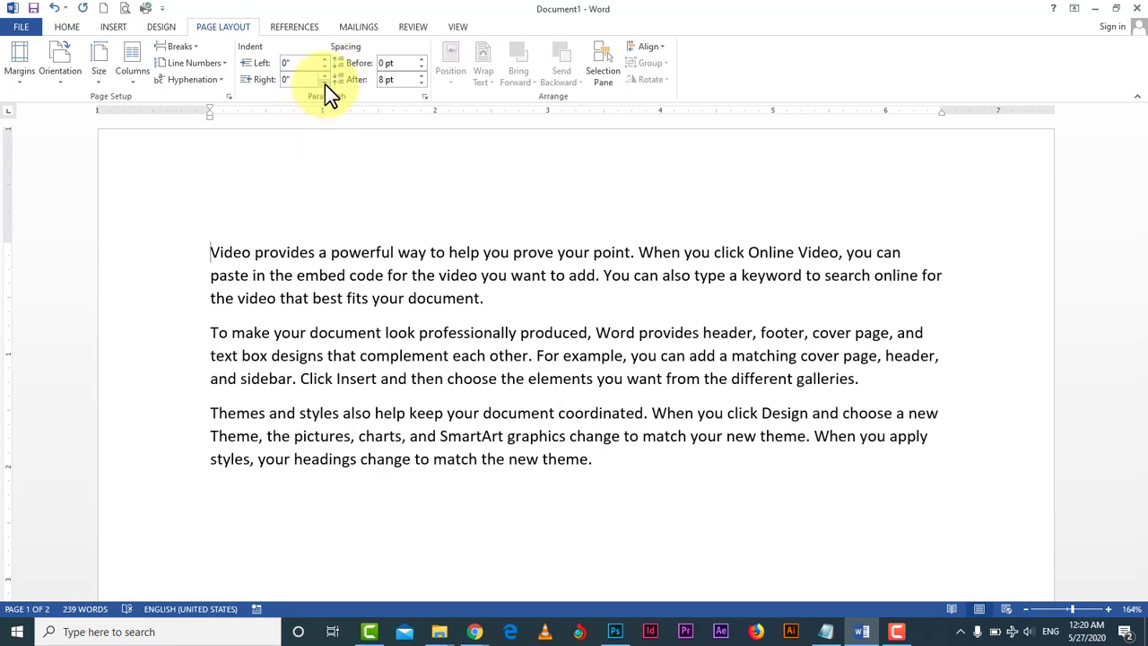
Increase the right indent of the first paragraph to 0.7"
{"action": "left_click", "coordinate": [329, 74]}
{"action": "left_click", "coordinate": [330, 75]}
{"action": "left_click", "coordinate": [329, 75]}
{"action": "left_click", "coordinate": [330, 74]}
{"action": "left_click", "coordinate": [330, 75]}
{"action": "left_click", "coordinate": [329, 74]}
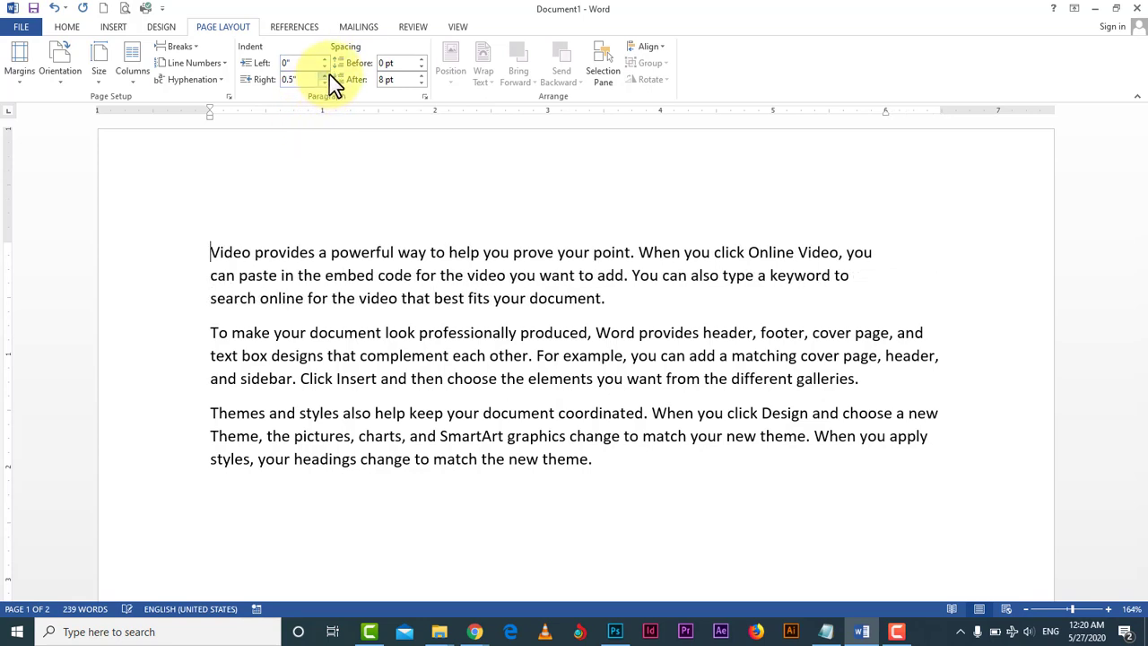
{"action": "left_click", "coordinate": [329, 75]}
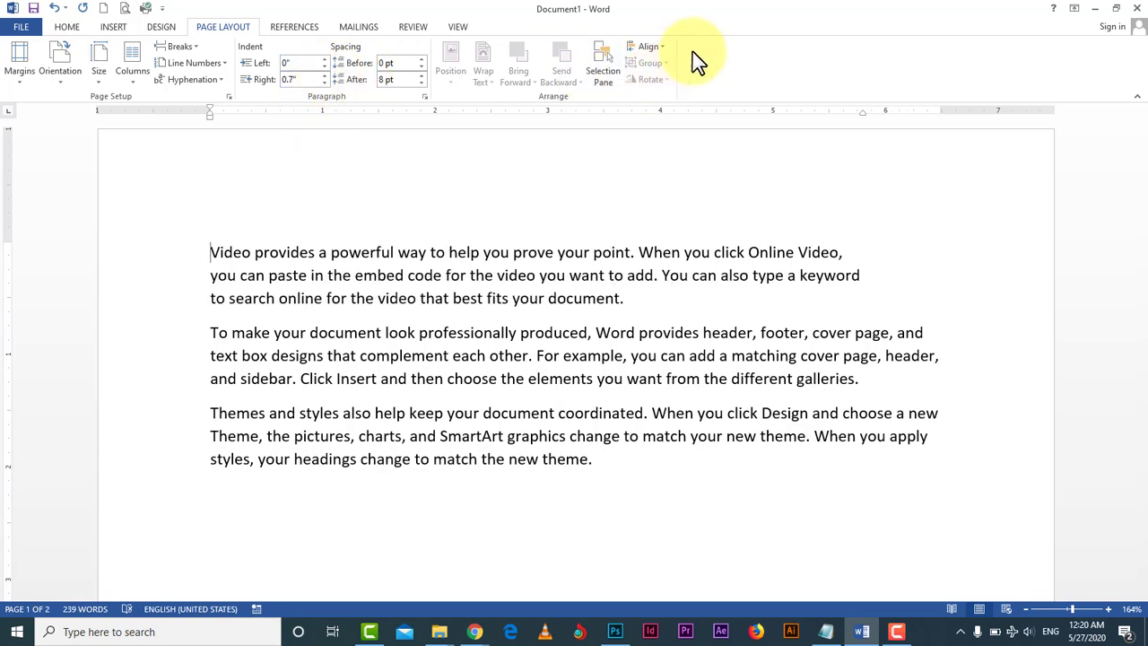
Bring the first paragraph's right indent back down to 0"
{"action": "left_click", "coordinate": [325, 83]}
{"action": "left_click", "coordinate": [324, 82]}
{"action": "left_click", "coordinate": [325, 83]}
{"action": "left_click", "coordinate": [325, 83]}
{"action": "left_click", "coordinate": [325, 82]}
{"action": "left_click", "coordinate": [325, 83]}
{"action": "left_click", "coordinate": [325, 82]}
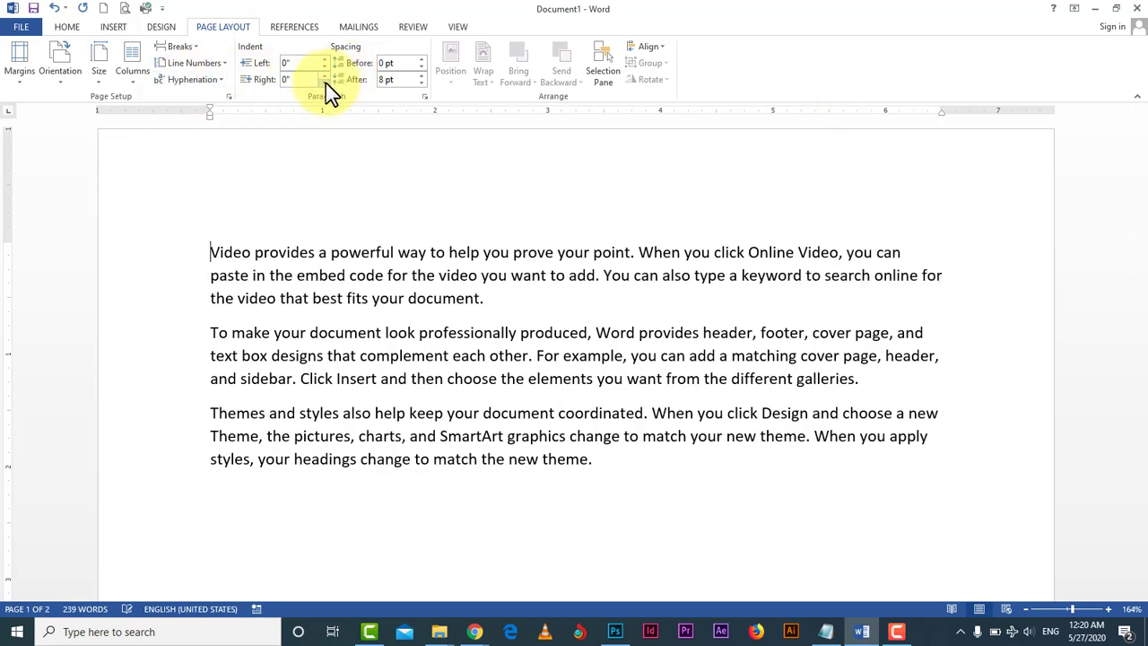
Raise the first paragraph's spacing before to 12 pt or more and lower it back to 0 pt
{"action": "left_click", "coordinate": [421, 59]}
{"action": "left_click", "coordinate": [422, 58]}
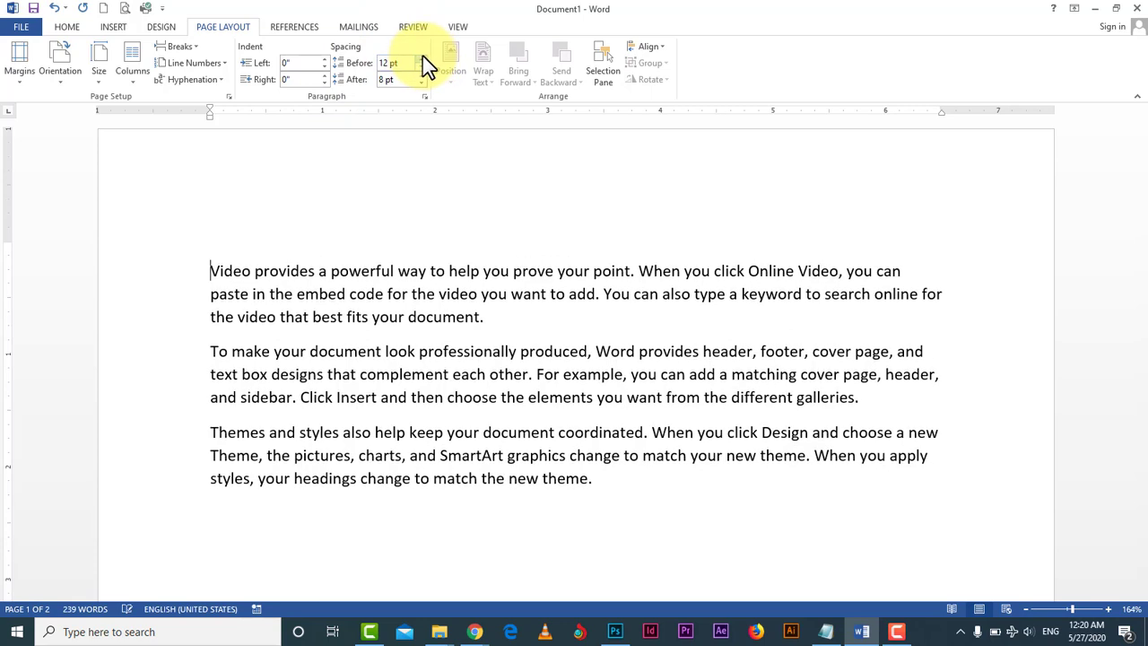
{"action": "left_click", "coordinate": [422, 58]}
{"action": "left_click", "coordinate": [422, 67]}
{"action": "left_click", "coordinate": [421, 67]}
{"action": "left_click", "coordinate": [422, 67]}
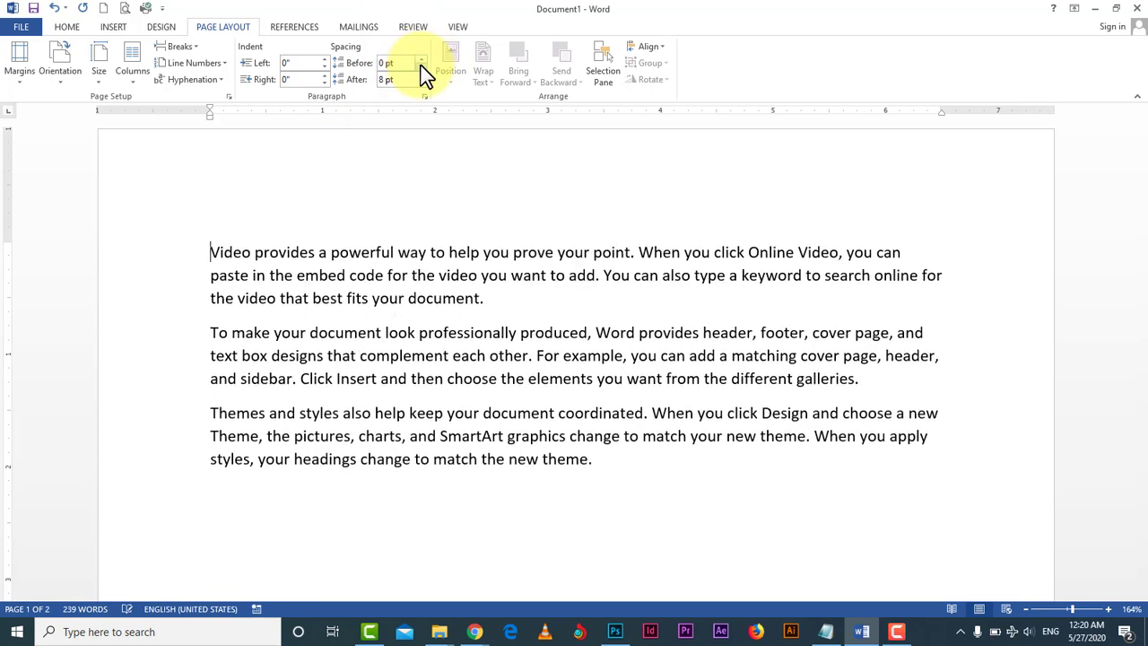
Place the cursor at the end of the first paragraph and raise its spacing before to at least 30 pt
{"action": "left_click", "coordinate": [484, 299]}
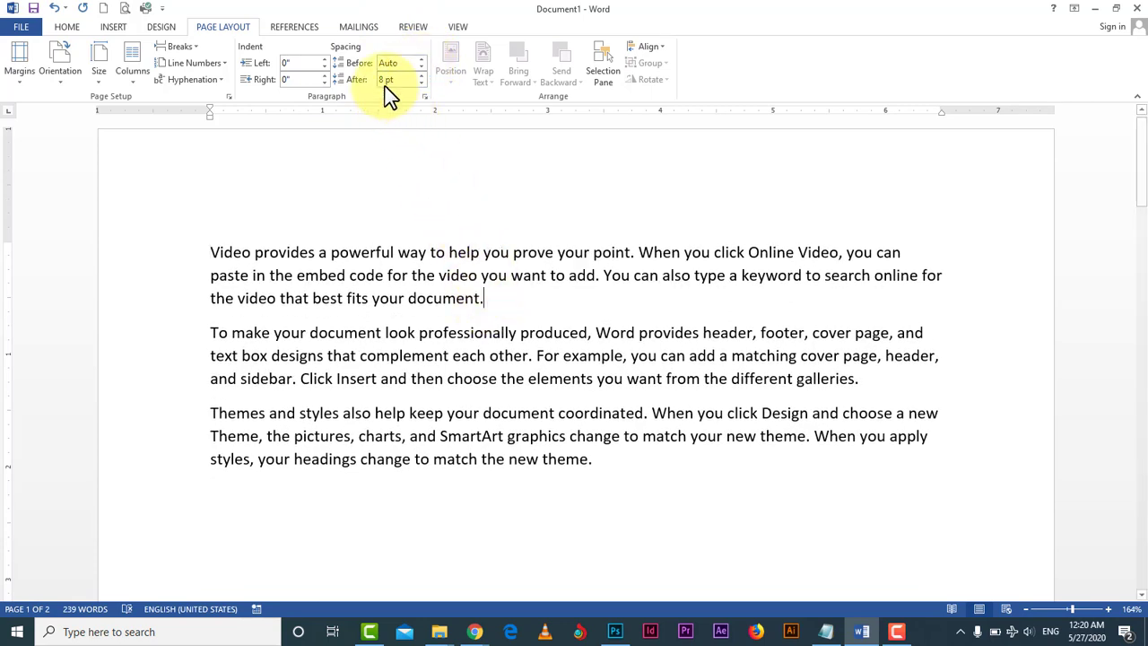
{"action": "left_click", "coordinate": [422, 61]}
{"action": "left_click", "coordinate": [422, 61]}
{"action": "left_click", "coordinate": [422, 61]}
{"action": "left_click", "coordinate": [421, 61]}
{"action": "left_click", "coordinate": [422, 61]}
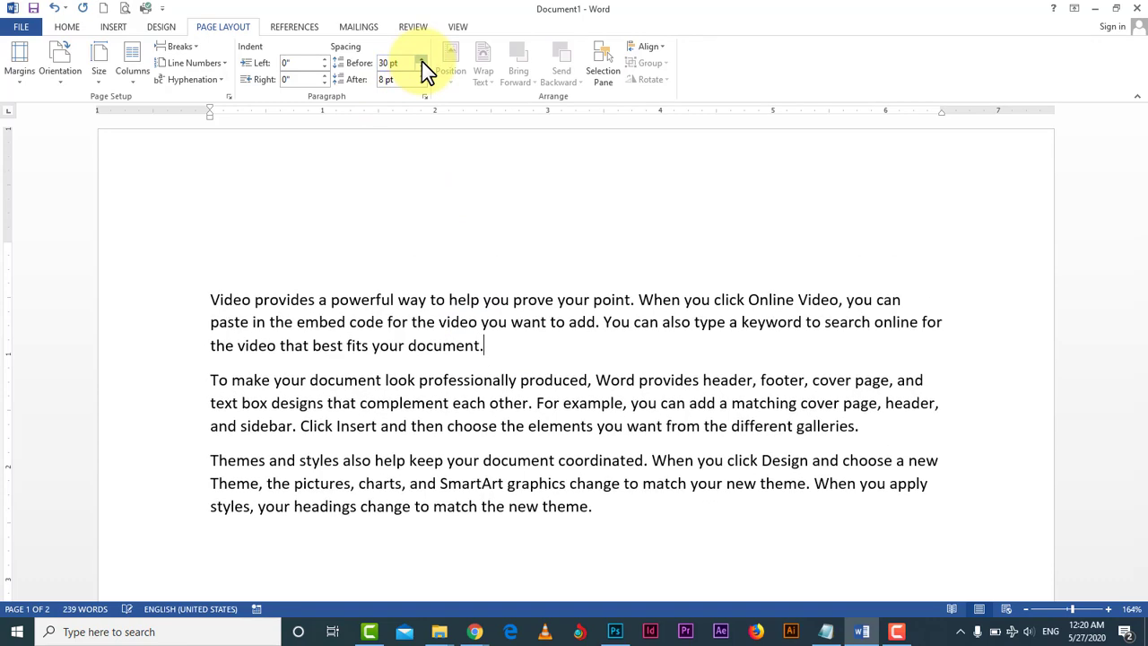
{"action": "left_click", "coordinate": [421, 61]}
Lower the first paragraph's spacing before to Auto
{"action": "left_click", "coordinate": [422, 68]}
{"action": "left_click", "coordinate": [422, 68]}
{"action": "left_click", "coordinate": [421, 68]}
{"action": "left_click", "coordinate": [421, 69]}
{"action": "left_click", "coordinate": [421, 68]}
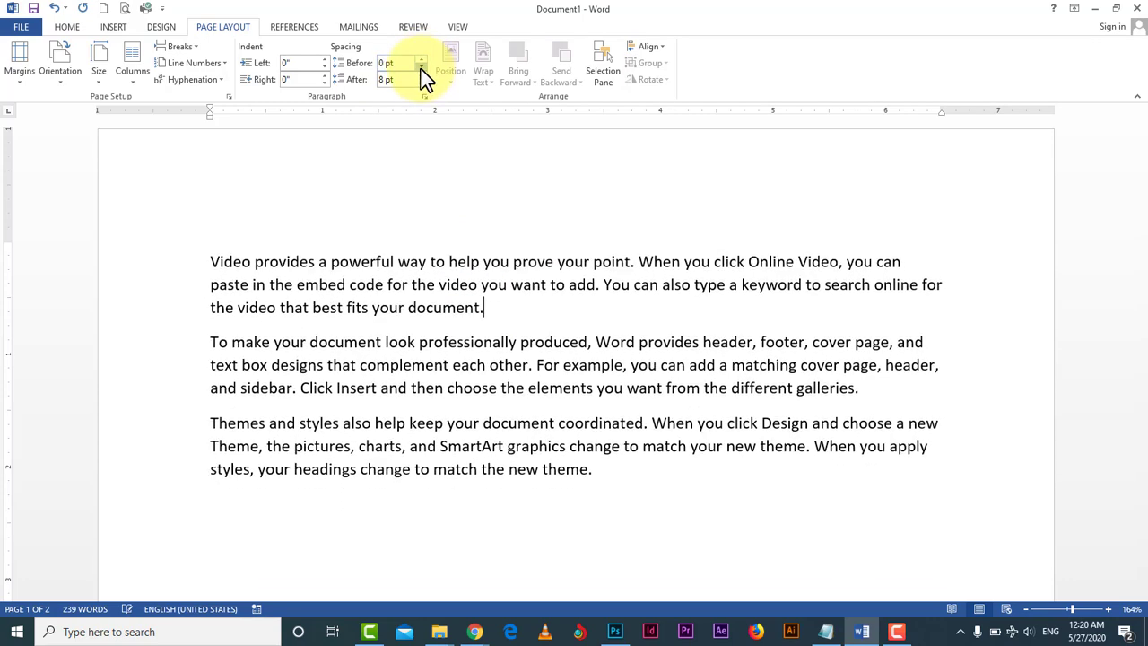
{"action": "left_click", "coordinate": [422, 68]}
Lower the first paragraph's spacing after to 0 pt
{"action": "left_click", "coordinate": [421, 84]}
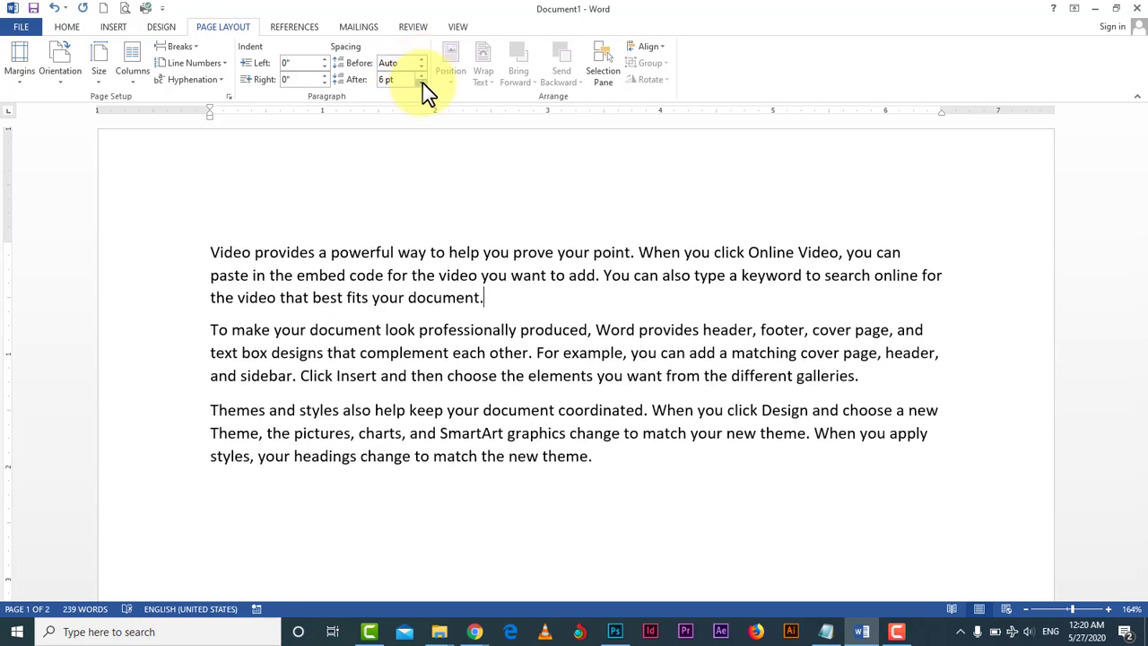
{"action": "left_click", "coordinate": [422, 84]}
{"action": "left_click", "coordinate": [422, 84]}
{"action": "left_click", "coordinate": [422, 76]}
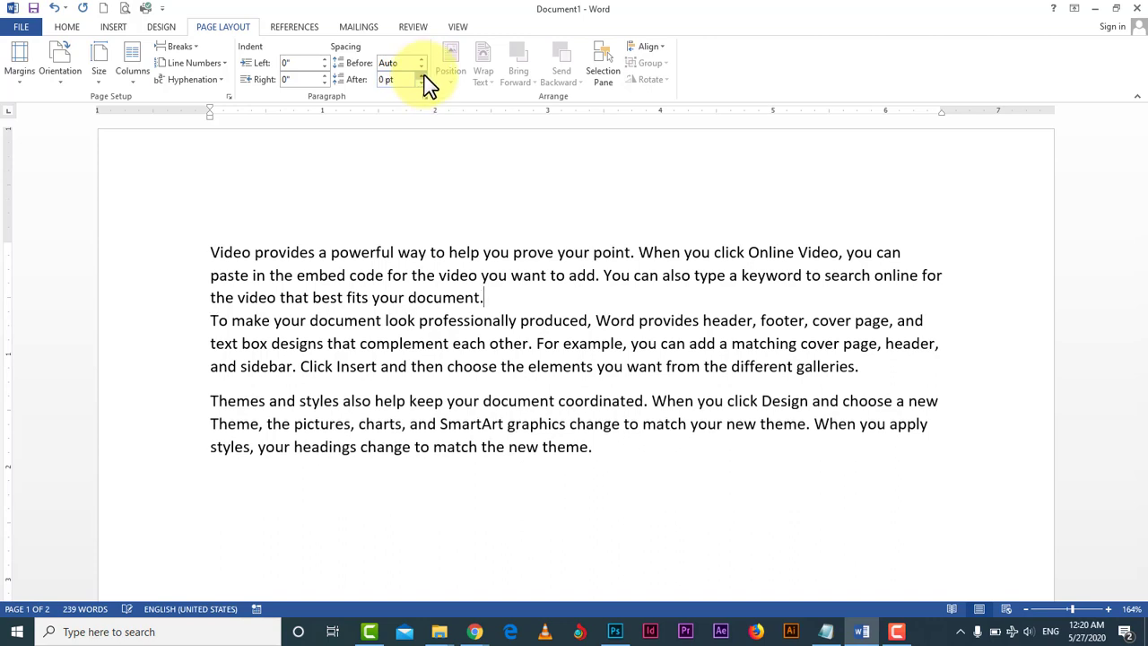
Increase the first paragraph's spacing after to 42 pt
{"action": "left_click", "coordinate": [422, 76]}
{"action": "left_click", "coordinate": [422, 76]}
{"action": "left_click", "coordinate": [422, 76]}
{"action": "left_click", "coordinate": [422, 76]}
{"action": "left_click", "coordinate": [422, 76]}
{"action": "left_click", "coordinate": [422, 77]}
{"action": "left_click", "coordinate": [422, 76]}
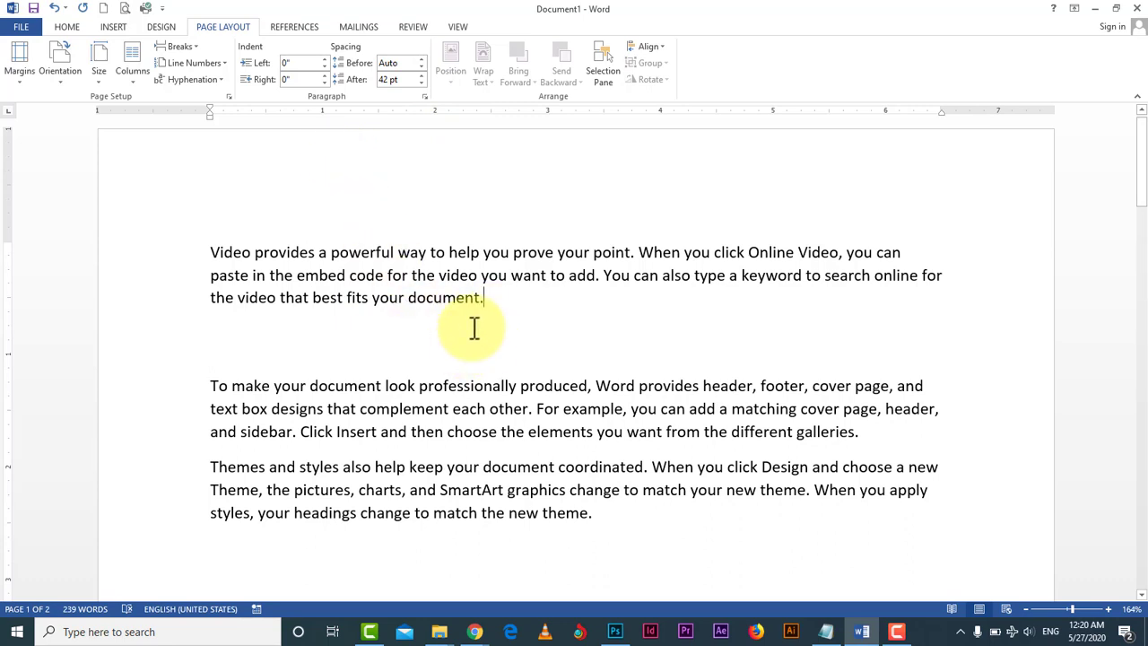
Undo the increases to the first paragraph's spacing after, back to 0 pt
{"action": "key", "text": "ctrl+z"}
{"action": "key", "text": "ctrl+z"}
{"action": "key", "text": "ctrl+z"}
{"action": "key", "text": "ctrl+z"}
{"action": "key", "text": "ctrl+z"}
{"action": "key", "text": "ctrl+z"}
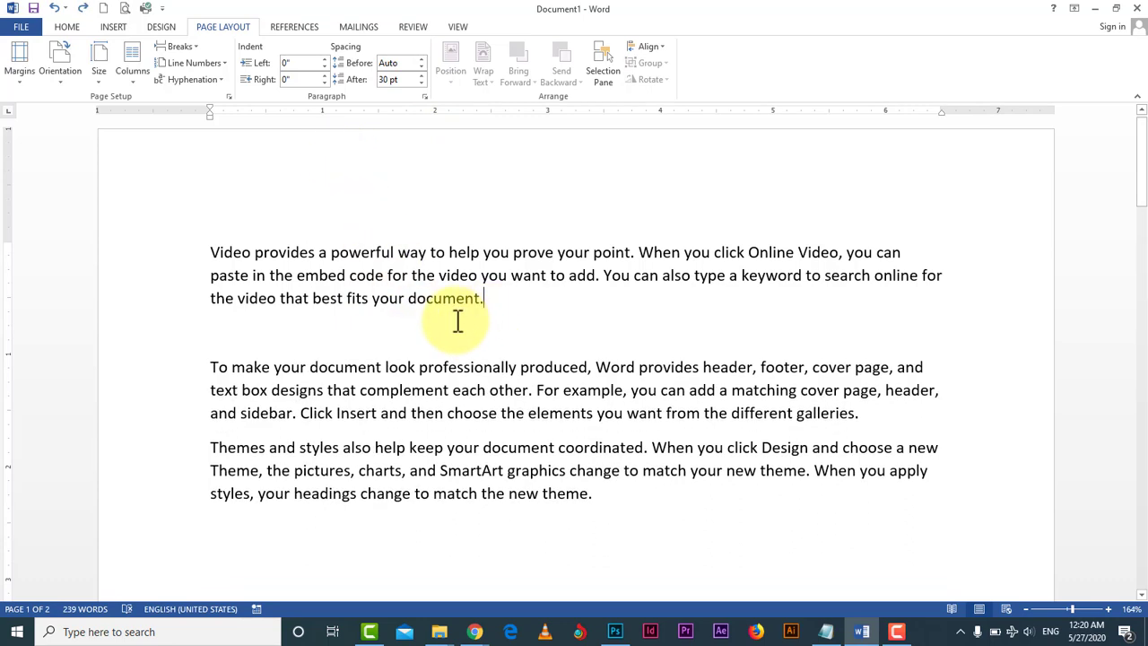
{"action": "key", "text": "ctrl+z"}
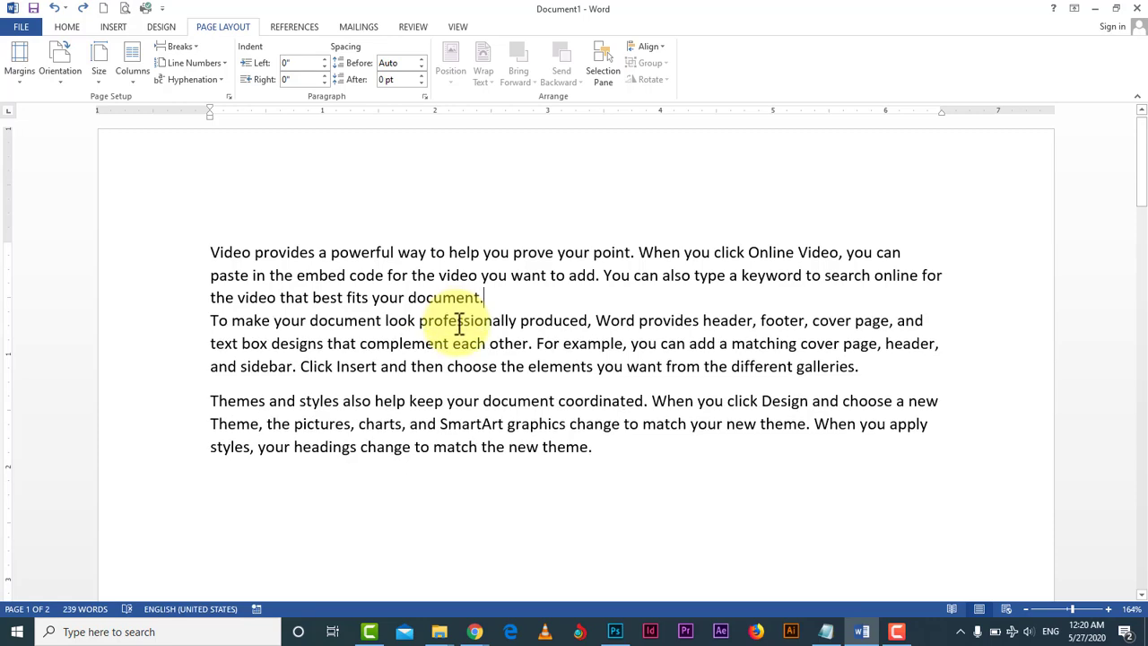
Delete the page break before "Save time in Word" and join that paragraph to the end of the third paragraph
{"action": "left_click", "coordinate": [637, 474]}
{"action": "scroll", "coordinate": [493, 368], "scroll_direction": "down", "scroll_amount": 10}
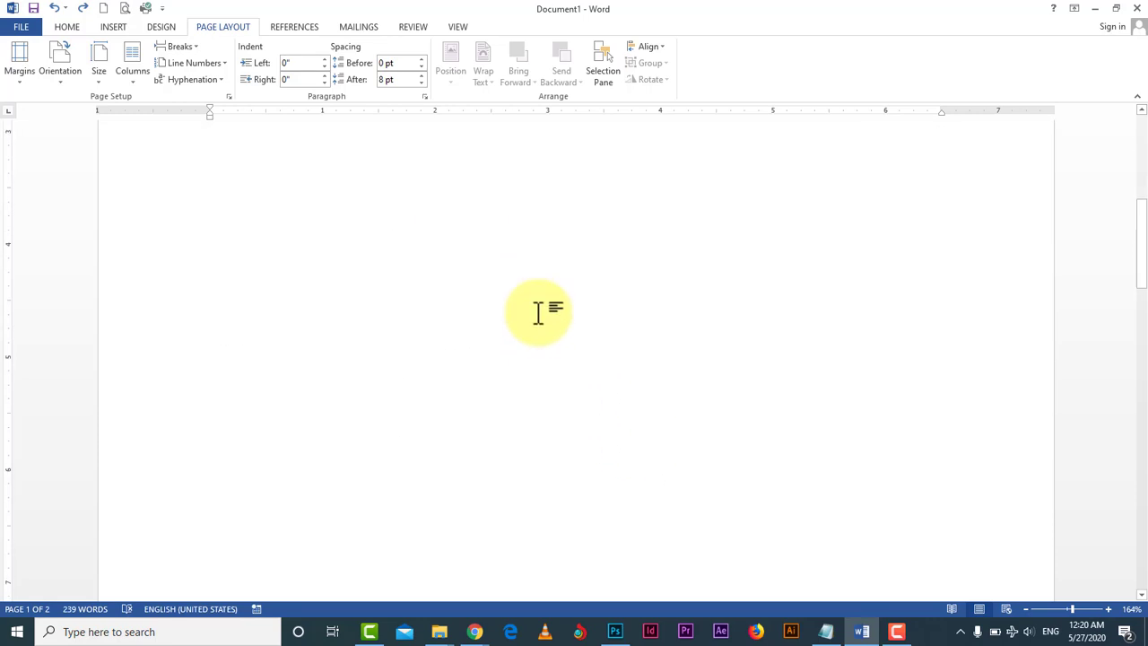
{"action": "scroll", "coordinate": [539, 296], "scroll_direction": "down", "scroll_amount": 9}
{"action": "scroll", "coordinate": [502, 305], "scroll_direction": "up", "scroll_amount": 5}
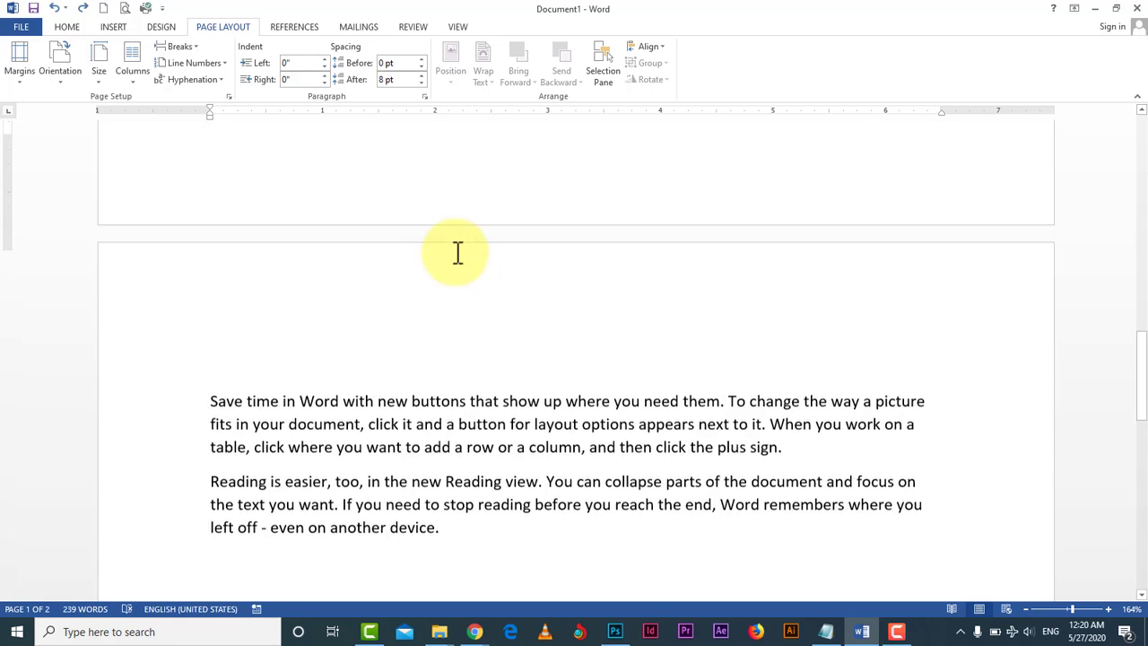
{"action": "left_click", "coordinate": [208, 422]}
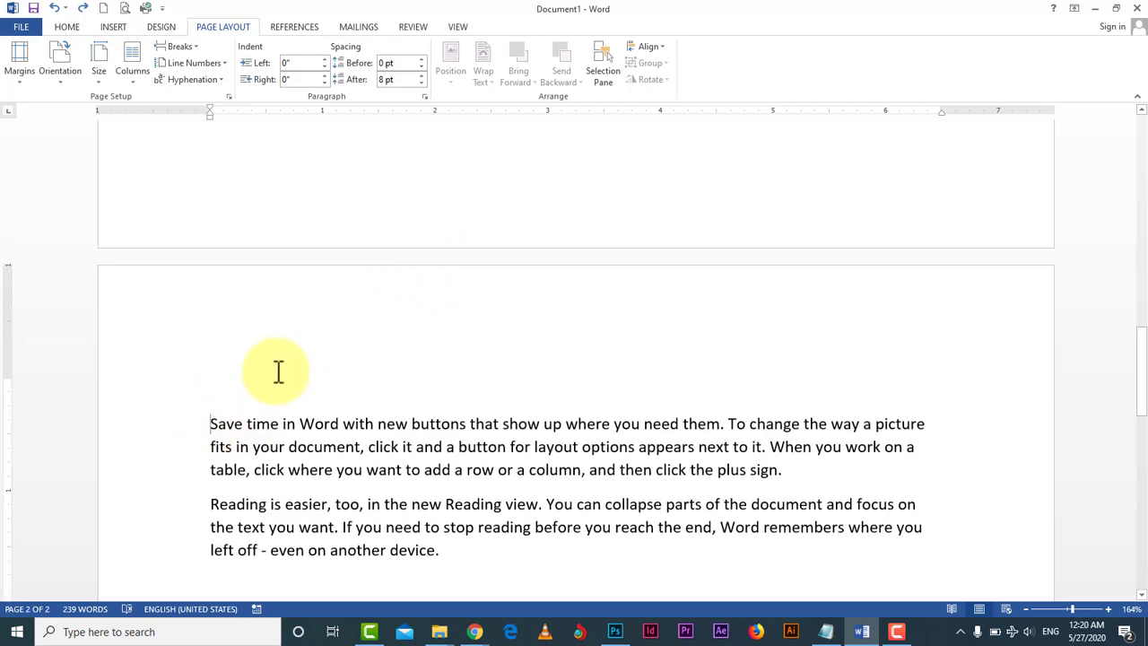
{"action": "key", "text": "BackSpace"}
{"action": "key", "text": "BackSpace"}
{"action": "scroll", "coordinate": [320, 362], "scroll_direction": "up", "scroll_amount": 5}
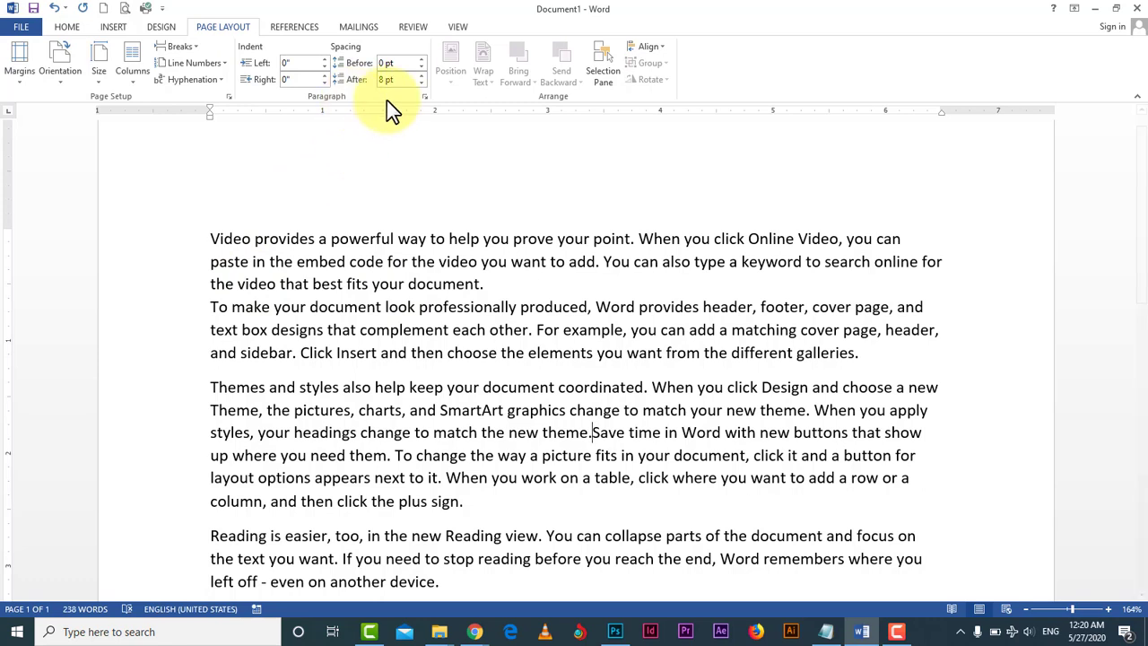
Insert the picture "c" from the Pictures folder after the second paragraph and shrink it proportionally to about 1.83" high by 2.75" wide
{"action": "left_click", "coordinate": [114, 29]}
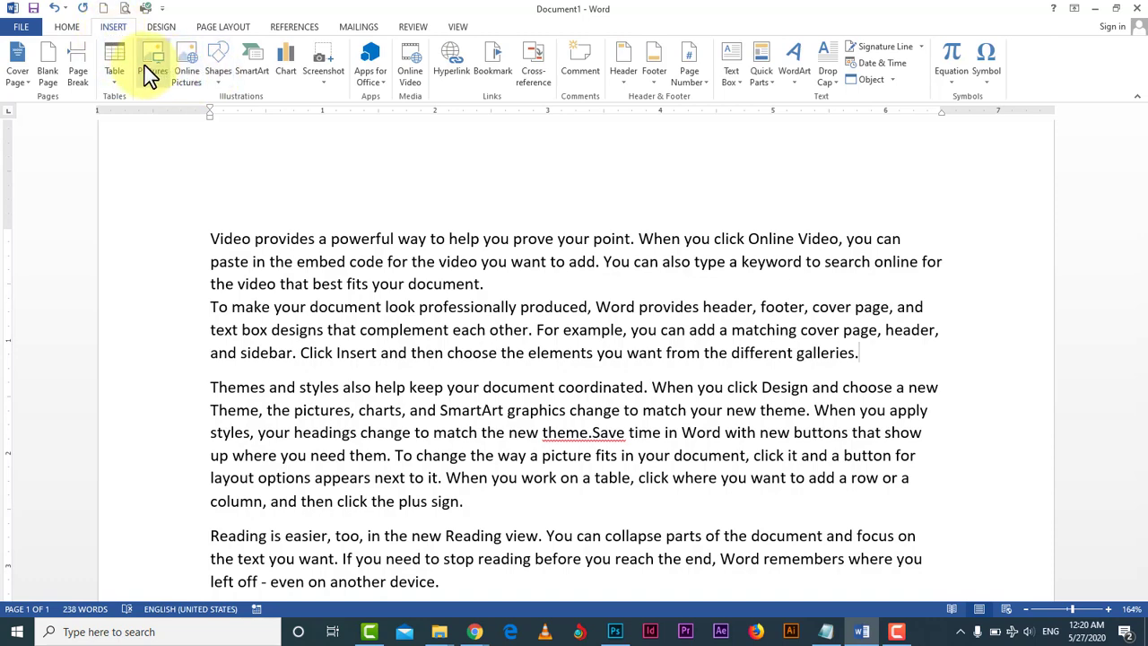
{"action": "left_click", "coordinate": [150, 76]}
{"action": "left_click", "coordinate": [330, 115]}
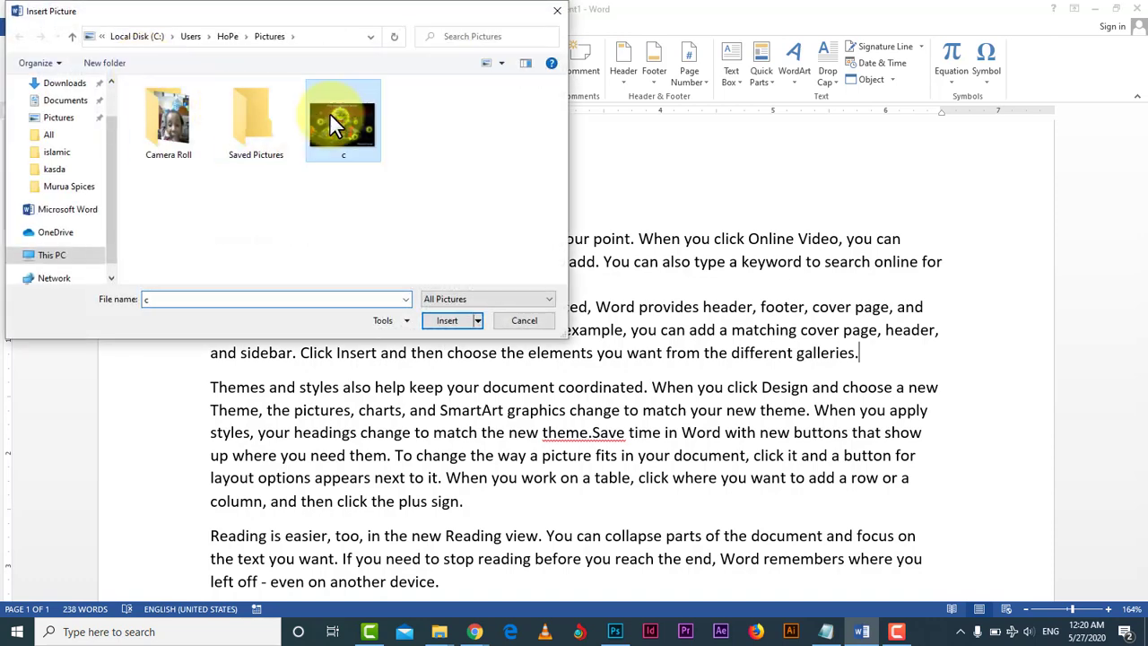
{"action": "left_click", "coordinate": [436, 323]}
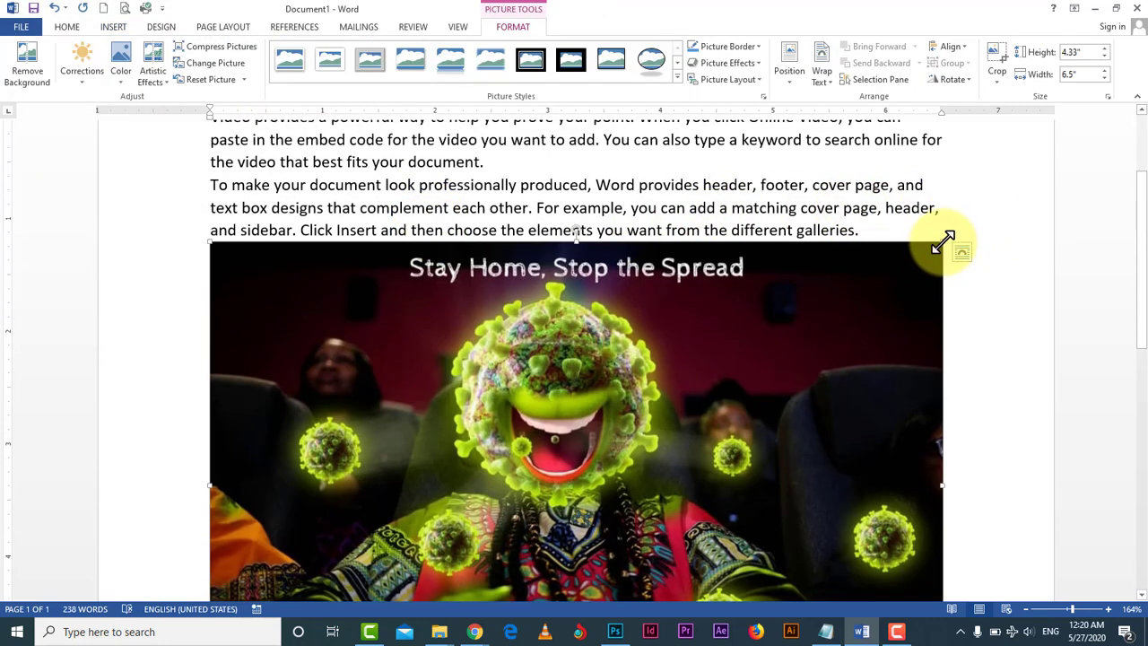
{"action": "left_click_drag", "start_coordinate": [943, 242], "coordinate": [458, 350]}
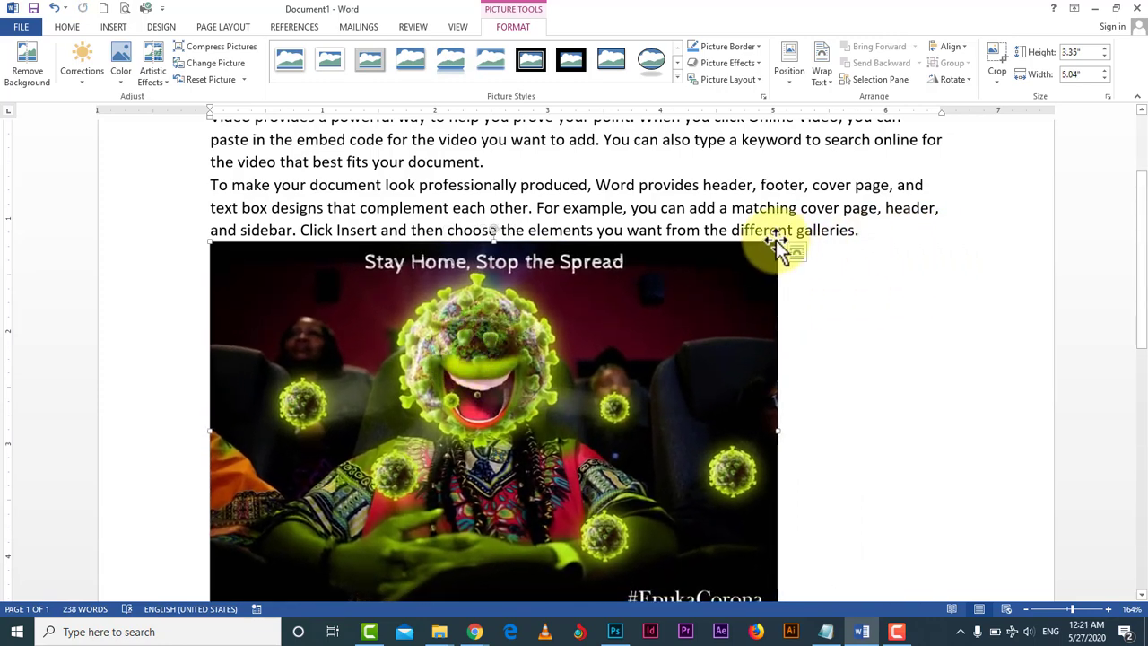
{"action": "left_click_drag", "start_coordinate": [773, 243], "coordinate": [404, 352]}
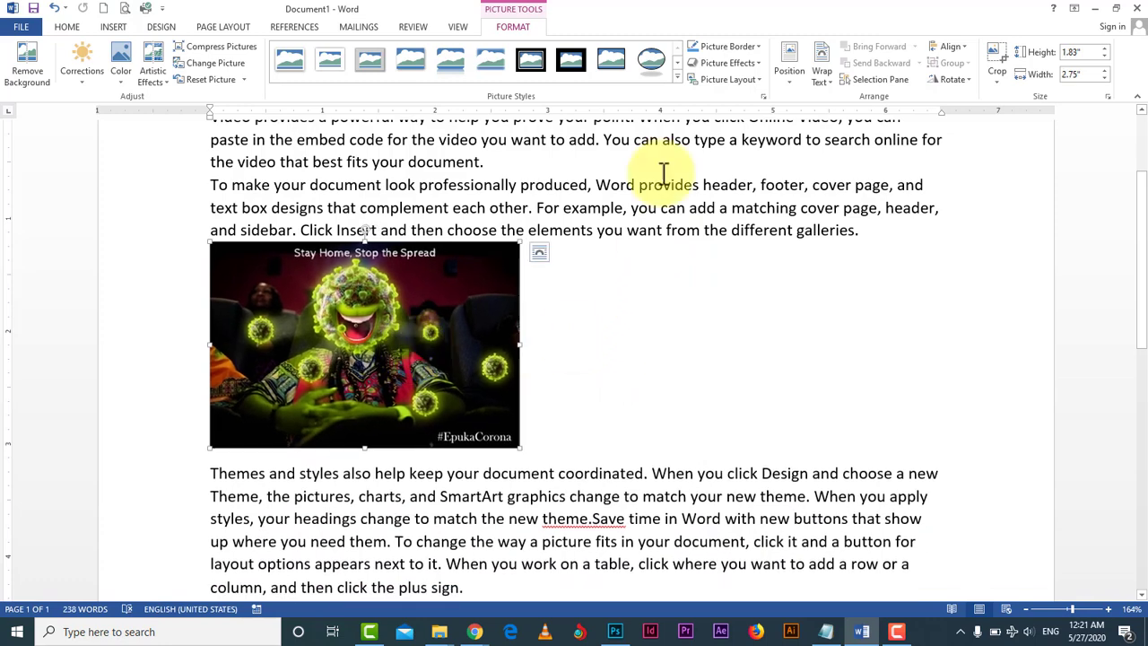
Select the inserted picture and position it at the top left of the page with text wrapping
{"action": "left_click", "coordinate": [204, 32]}
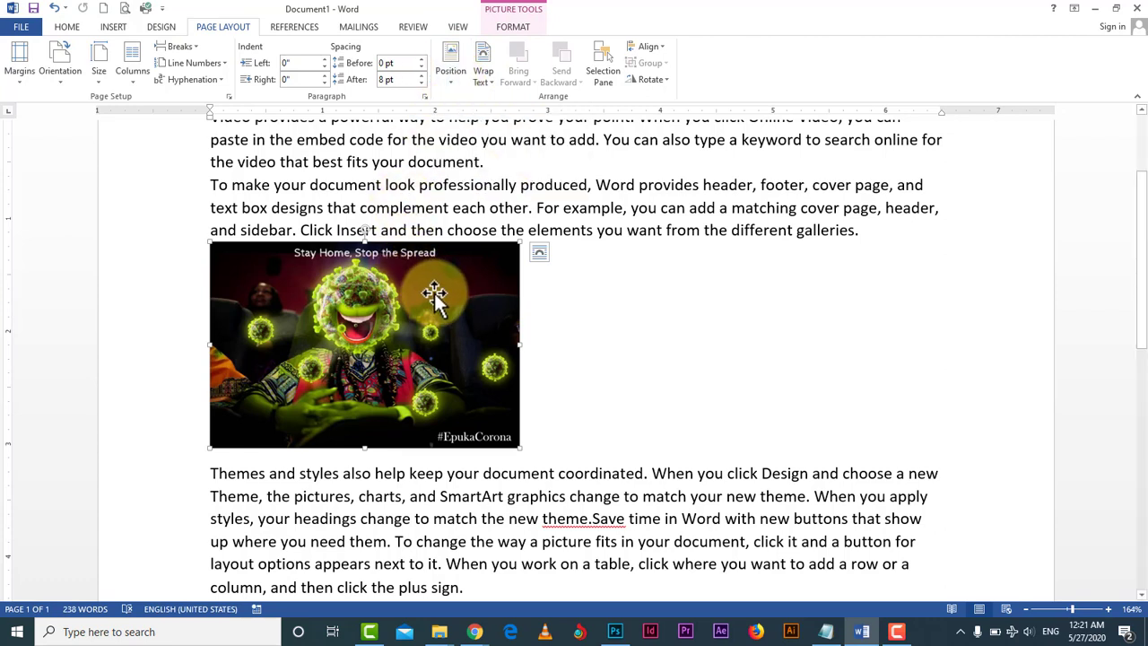
{"action": "left_click", "coordinate": [706, 325]}
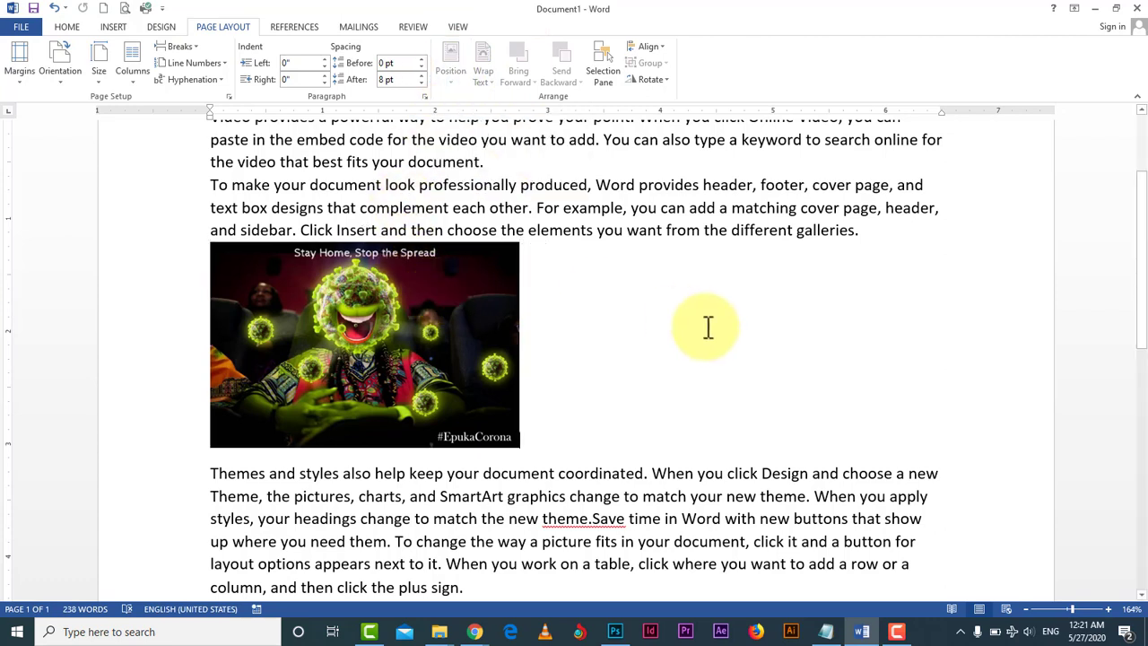
{"action": "left_click", "coordinate": [424, 314]}
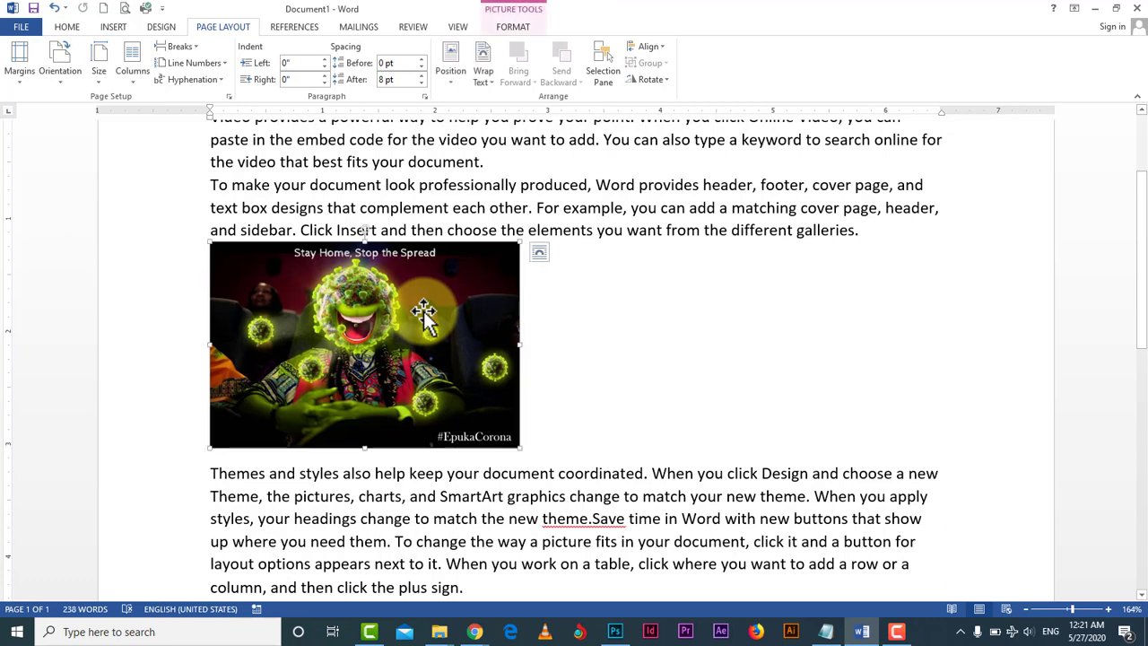
{"action": "left_click", "coordinate": [455, 77]}
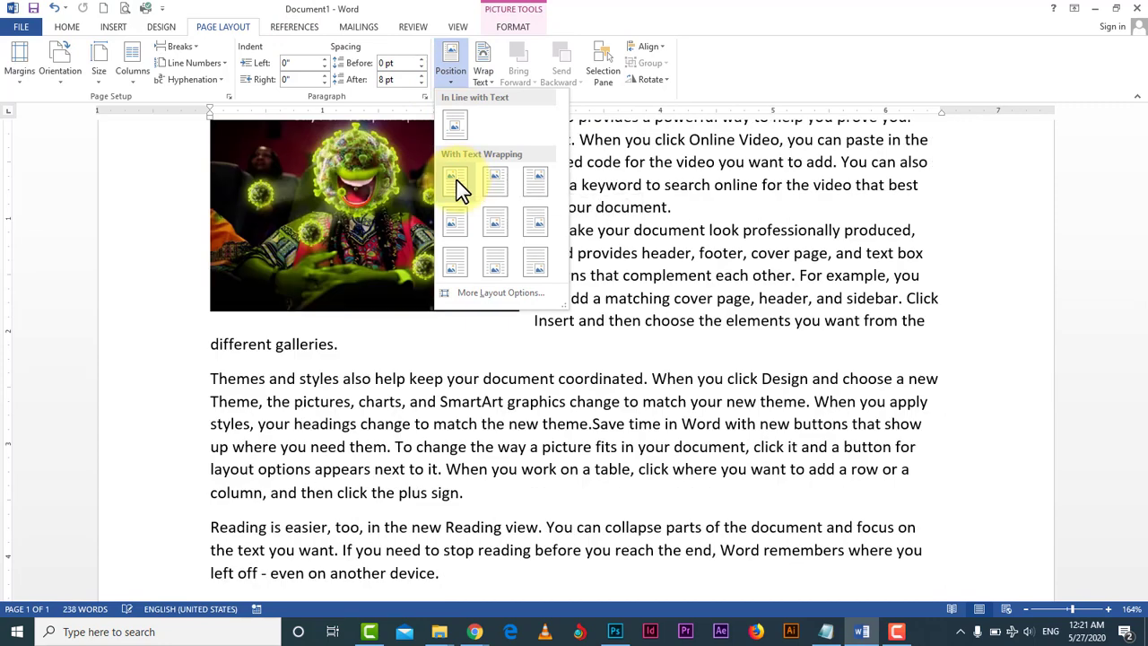
{"action": "left_click", "coordinate": [457, 183]}
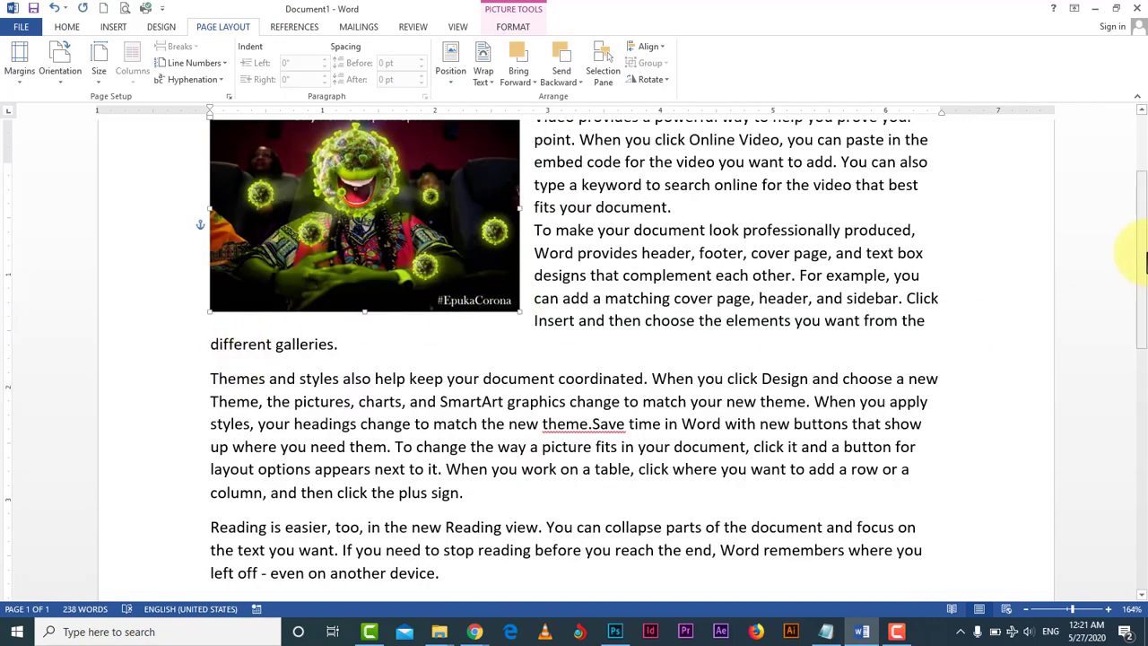
{"action": "scroll", "coordinate": [1141, 256], "scroll_direction": "up", "scroll_amount": 3}
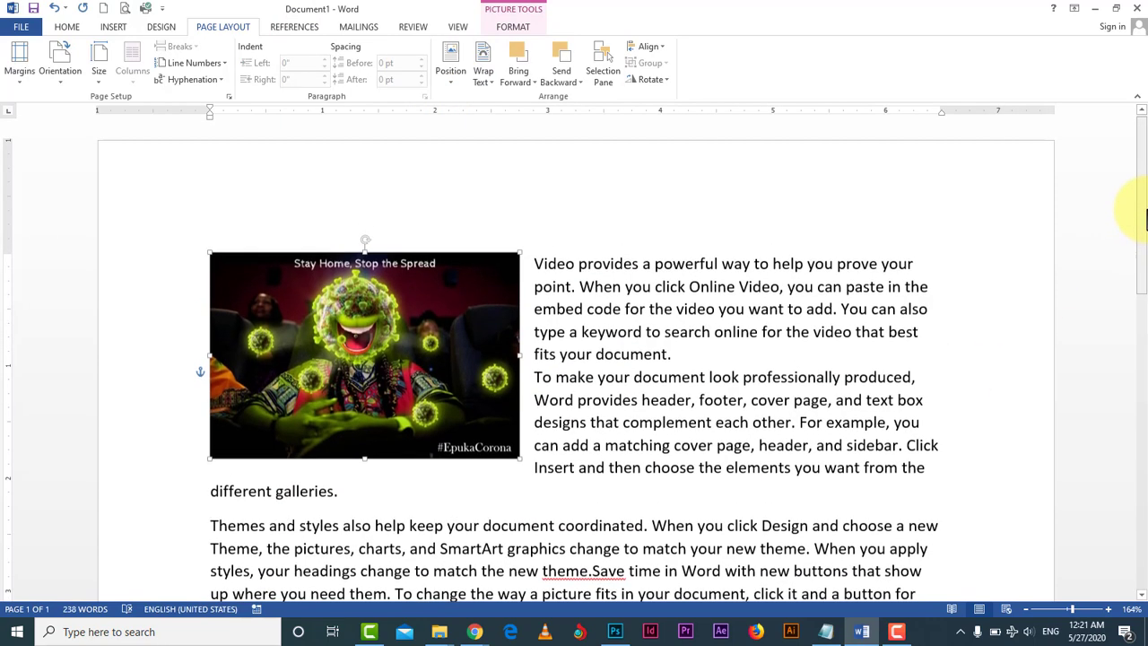
Position the picture at the top right of the page with text wrapping
{"action": "left_click", "coordinate": [455, 80]}
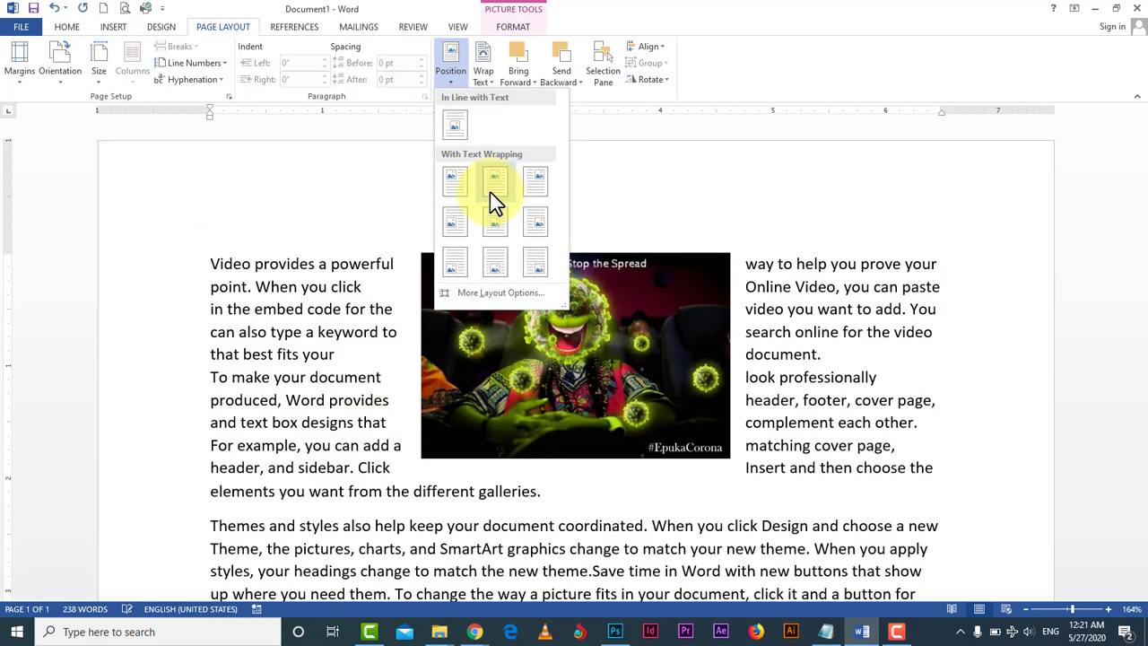
{"action": "left_click", "coordinate": [532, 182]}
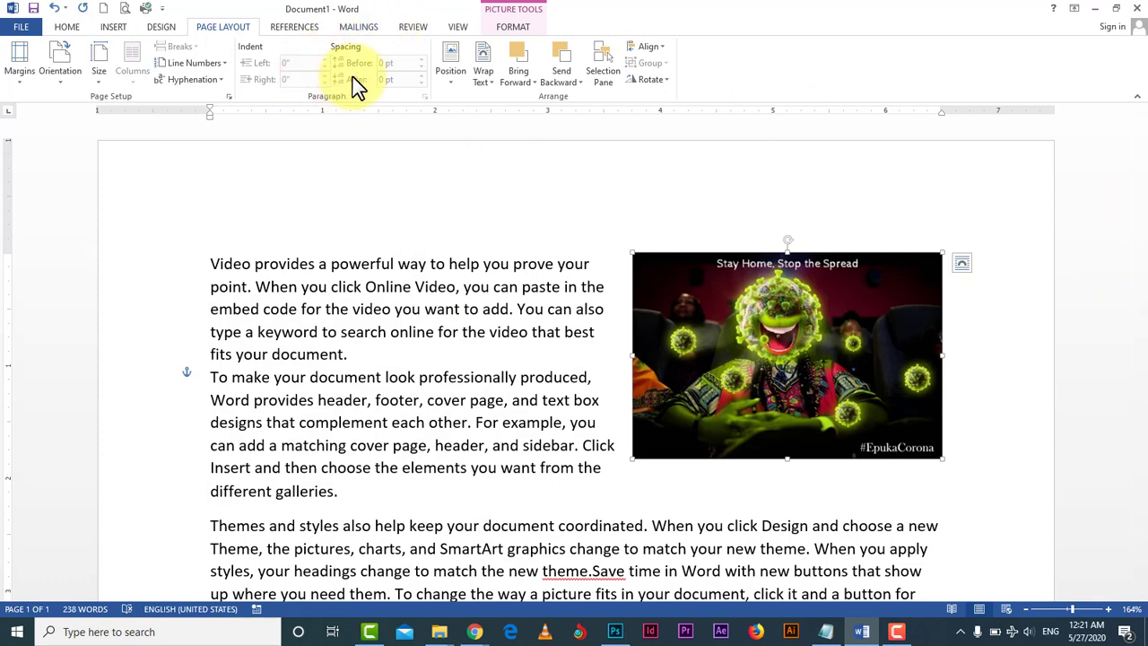
Reapply the top-right position with text wrapping to the selected picture
{"action": "left_click", "coordinate": [455, 84]}
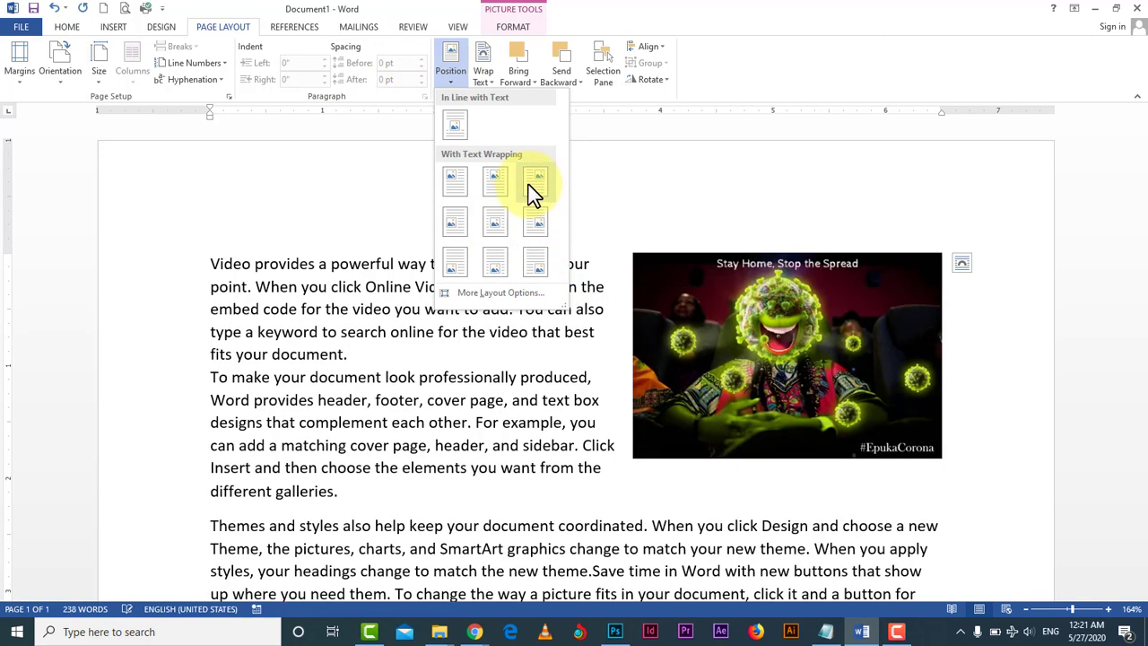
{"action": "left_click", "coordinate": [535, 184]}
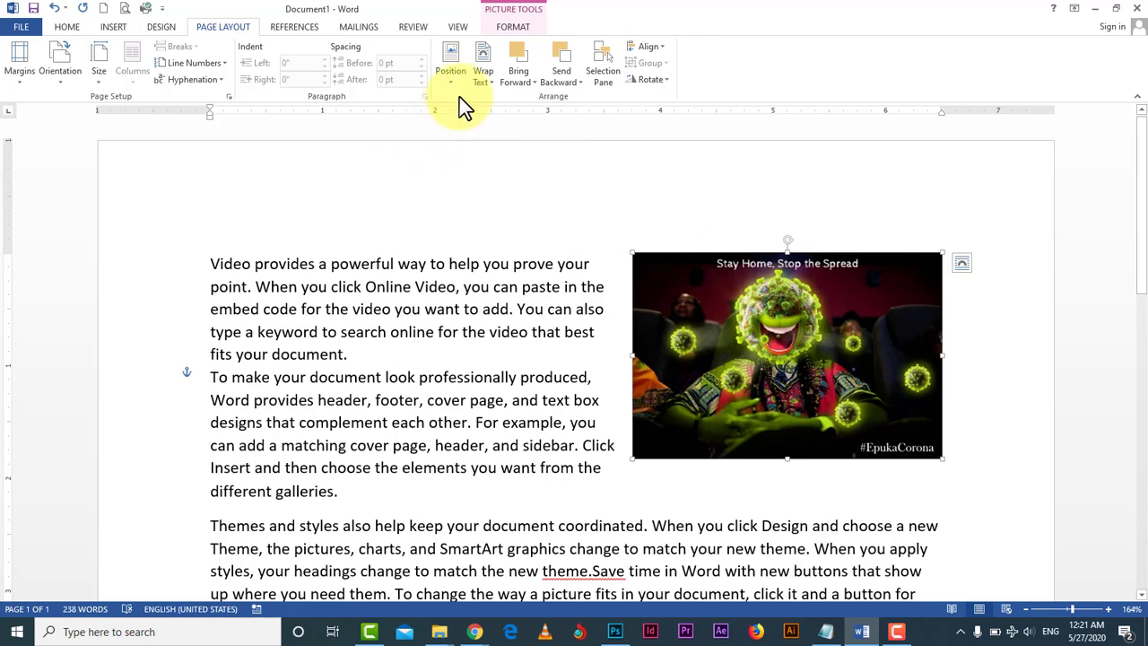
{"action": "left_click", "coordinate": [493, 81]}
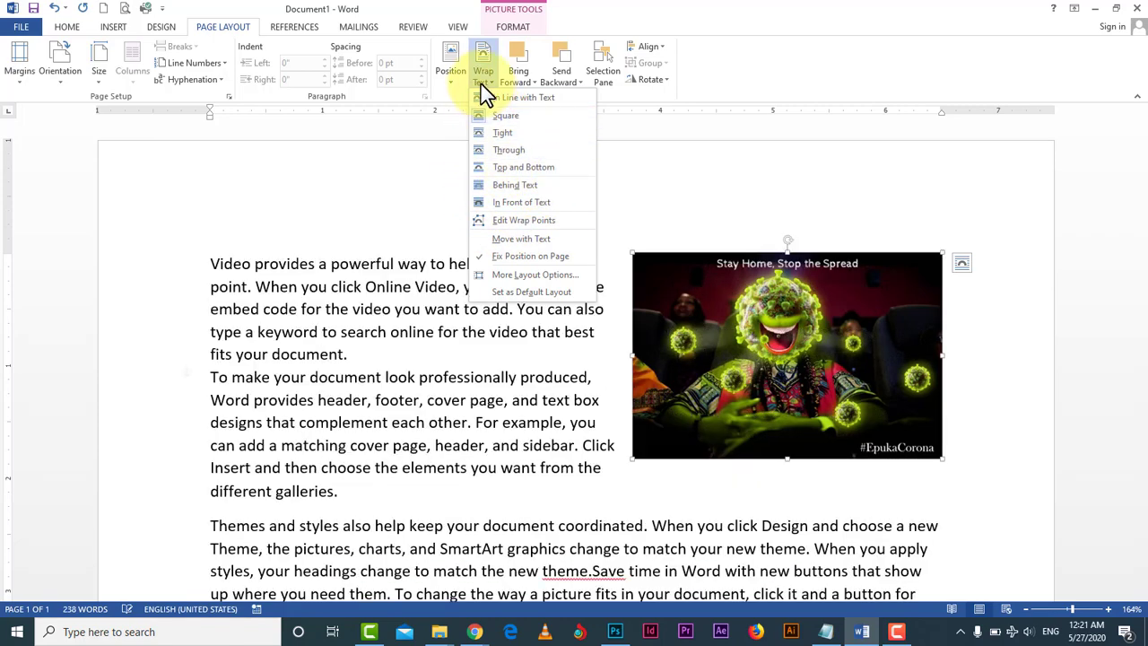
{"action": "left_click", "coordinate": [746, 53]}
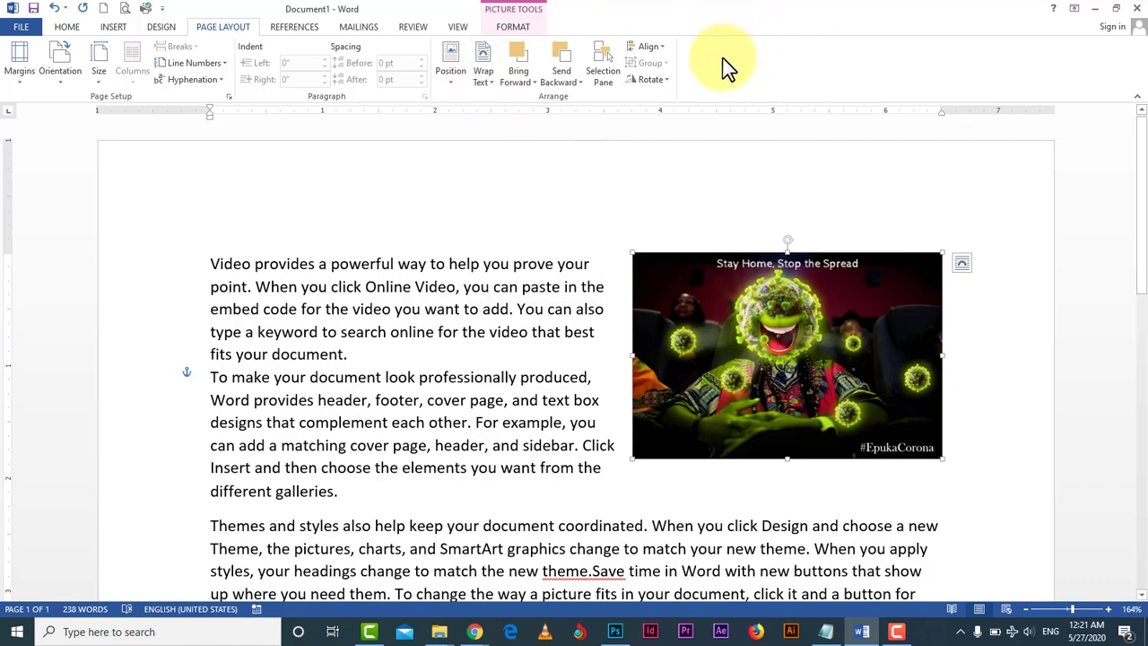
{"action": "left_click", "coordinate": [531, 84]}
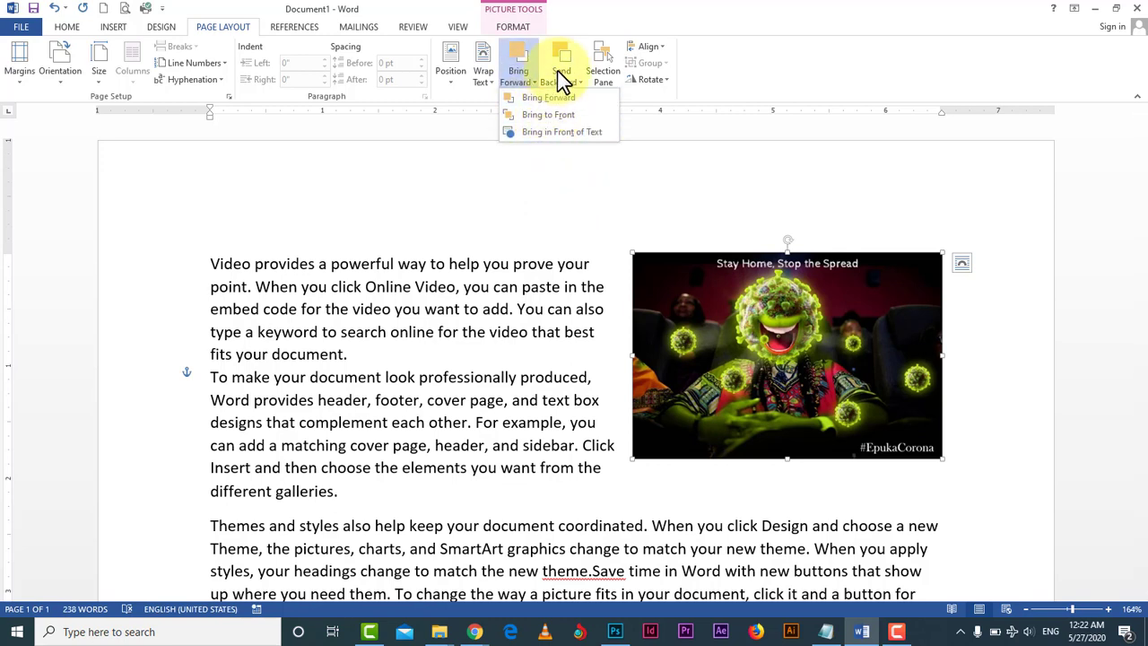
{"action": "left_click", "coordinate": [569, 64]}
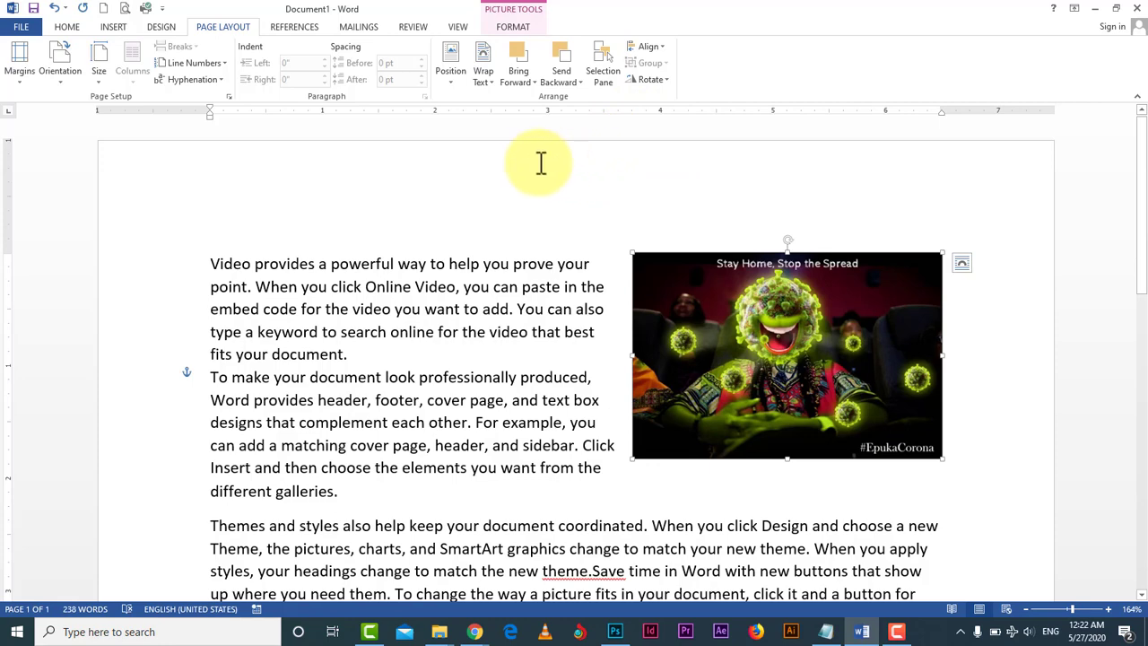
Hide the picture and show it again using the Selection Pane, closing the pane when finished
{"action": "left_click", "coordinate": [608, 62]}
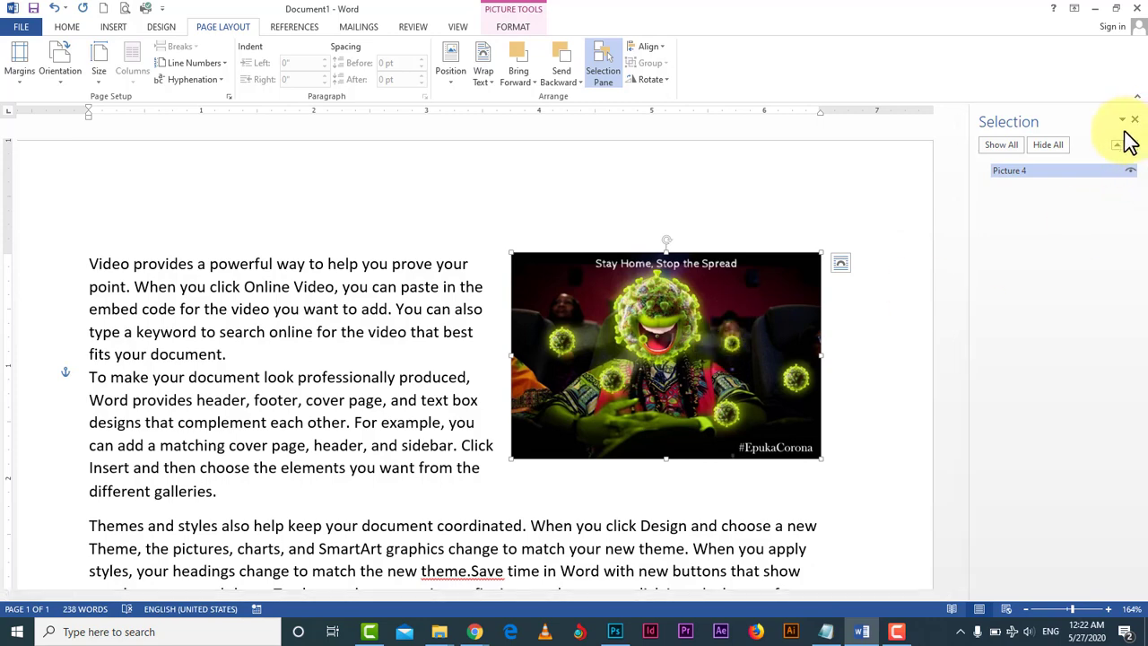
{"action": "left_click", "coordinate": [1131, 172]}
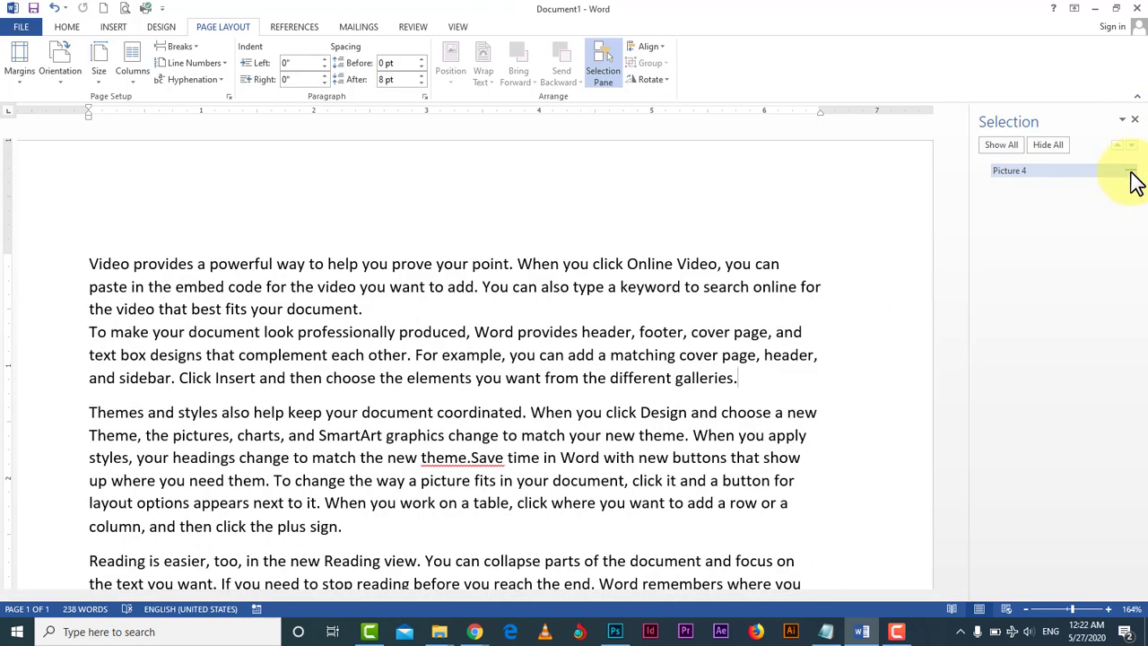
{"action": "left_click", "coordinate": [1131, 173]}
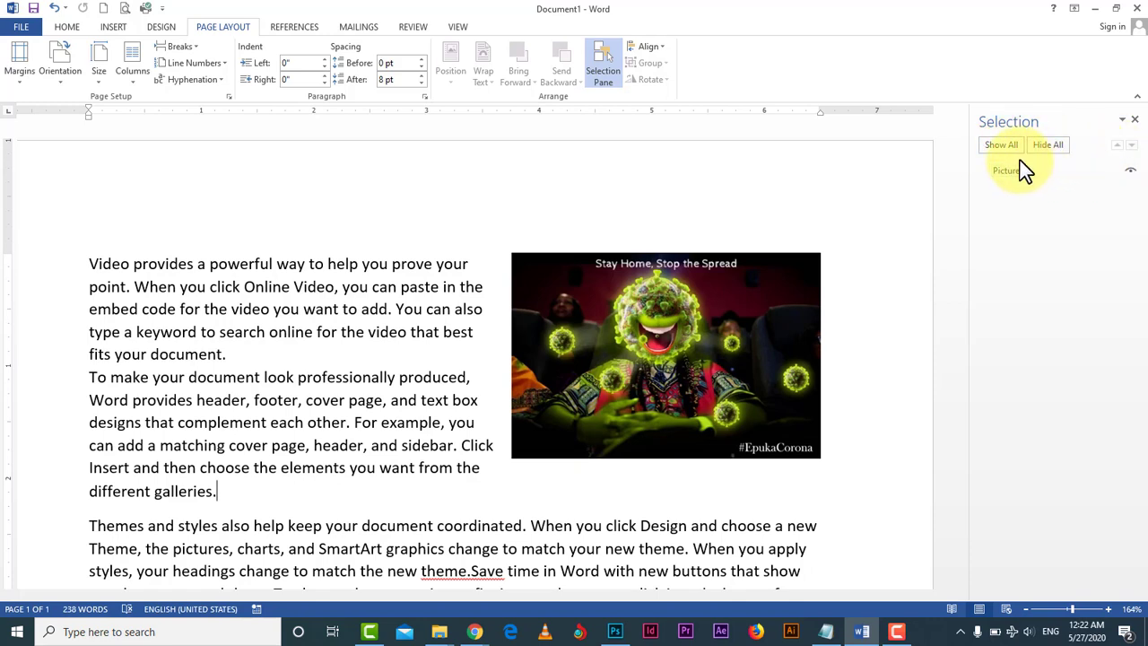
{"action": "left_click", "coordinate": [1135, 121]}
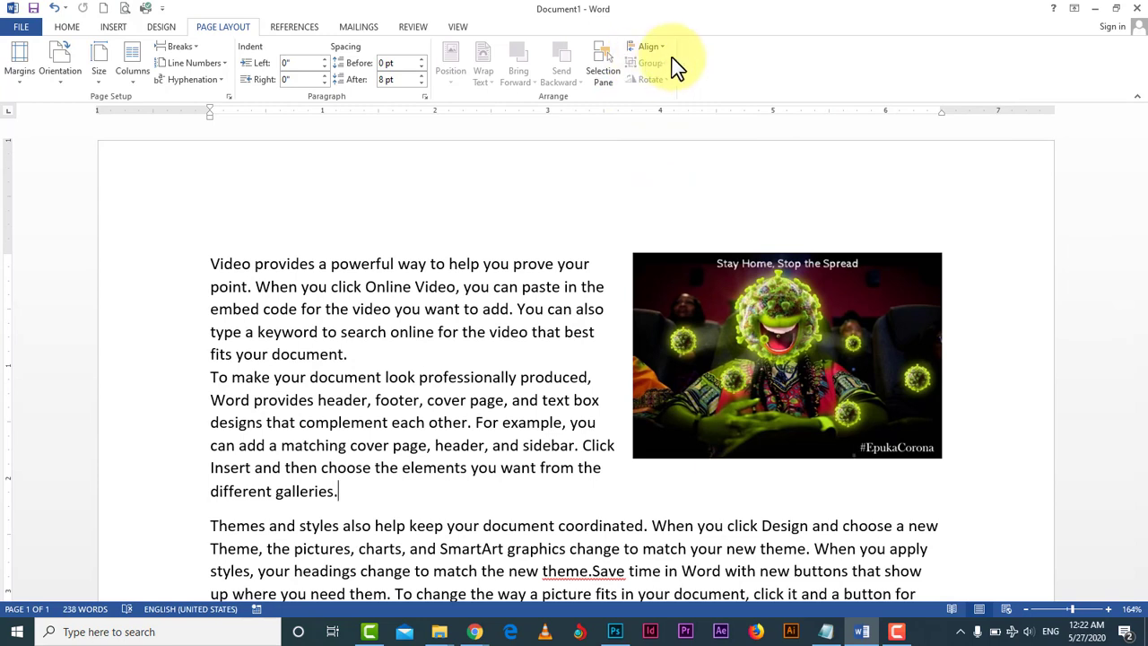
{"action": "left_click", "coordinate": [652, 48]}
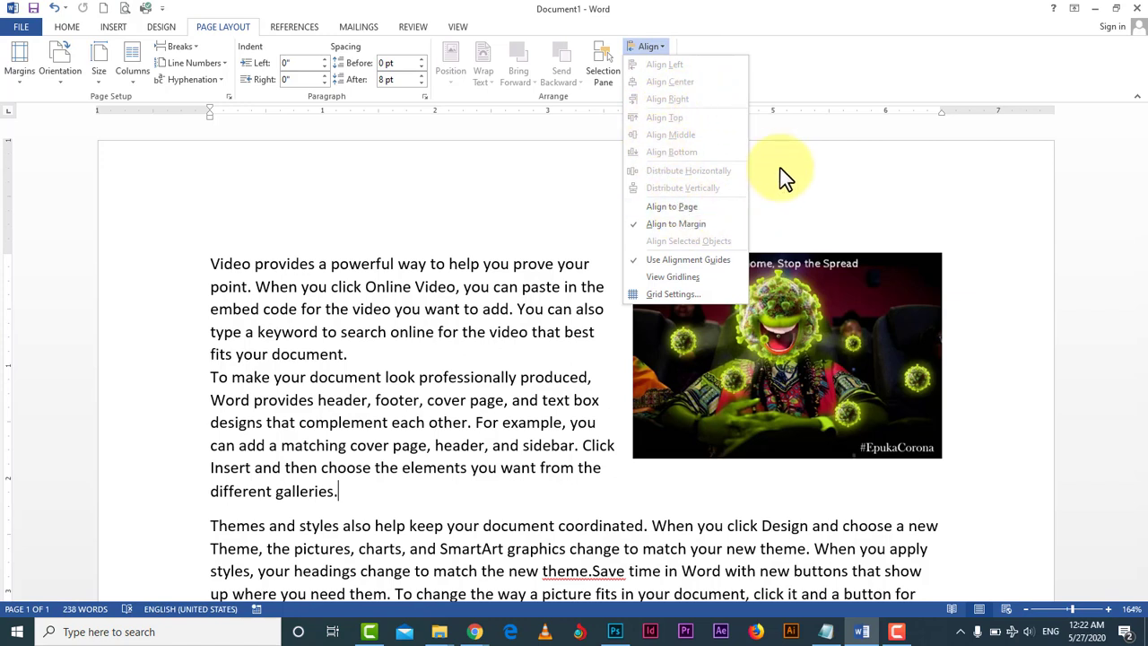
{"action": "left_click", "coordinate": [992, 218]}
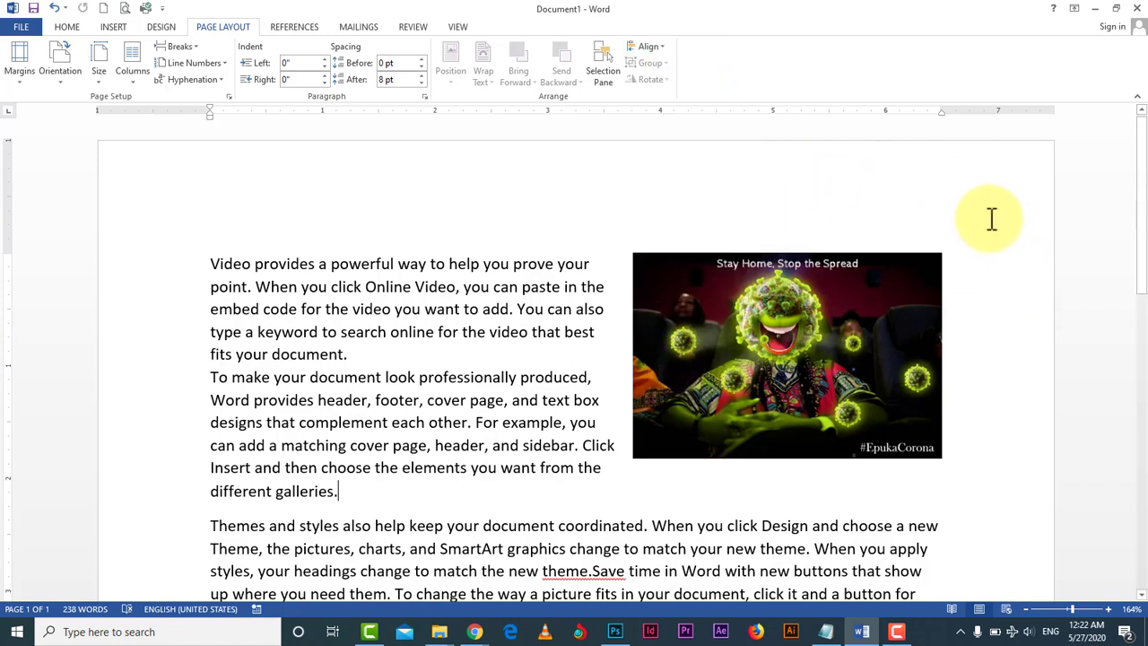